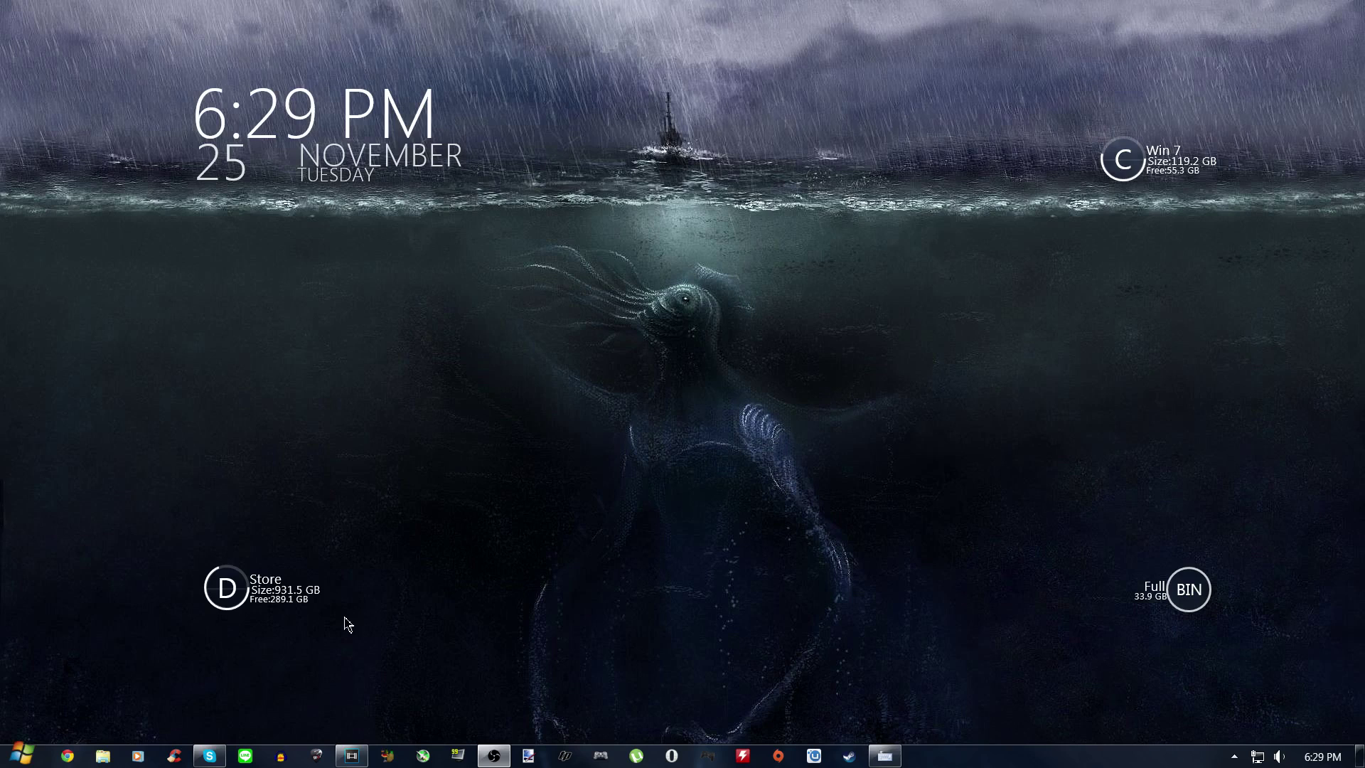
Restore the minimised Vegas Pro 13.0 window from the taskbar.
left_click(351, 755)
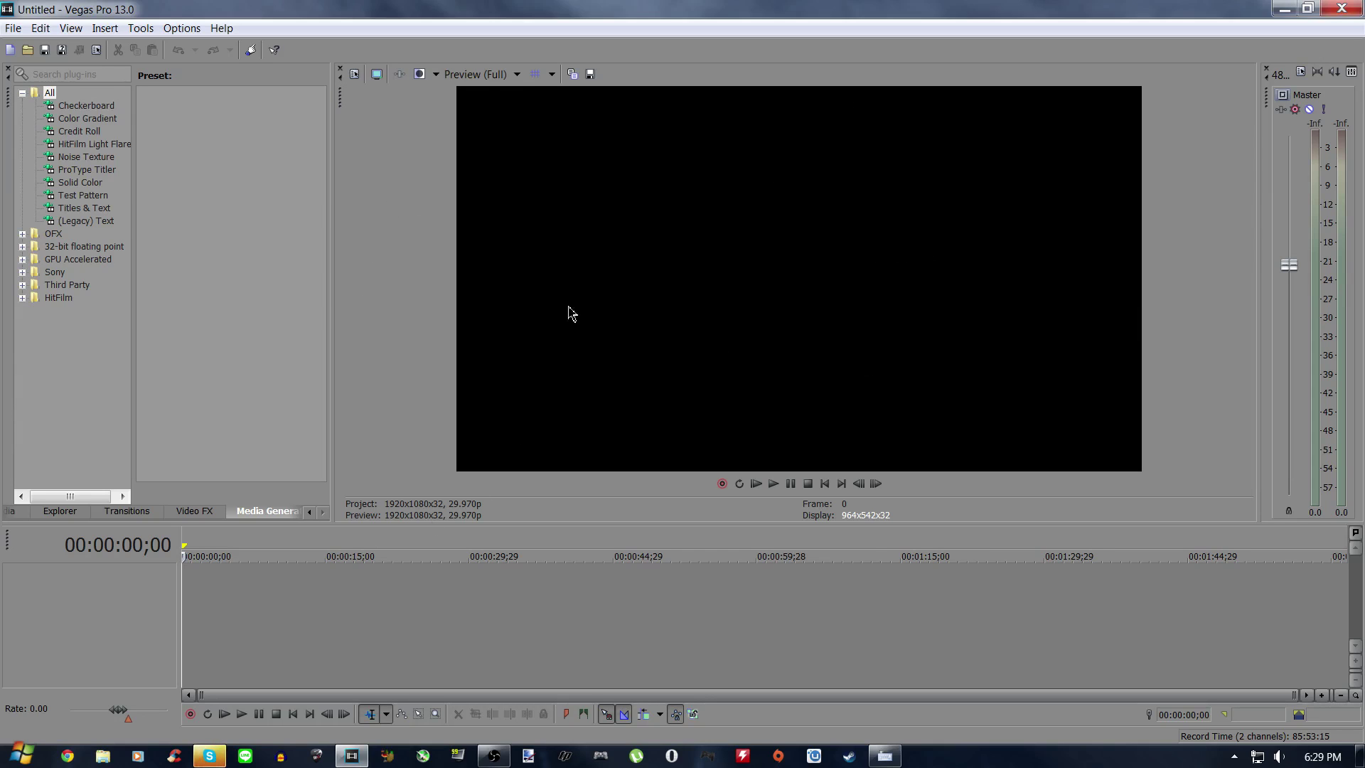
Start opening a media file and browse up to the main Videos folder.
left_click(20, 30)
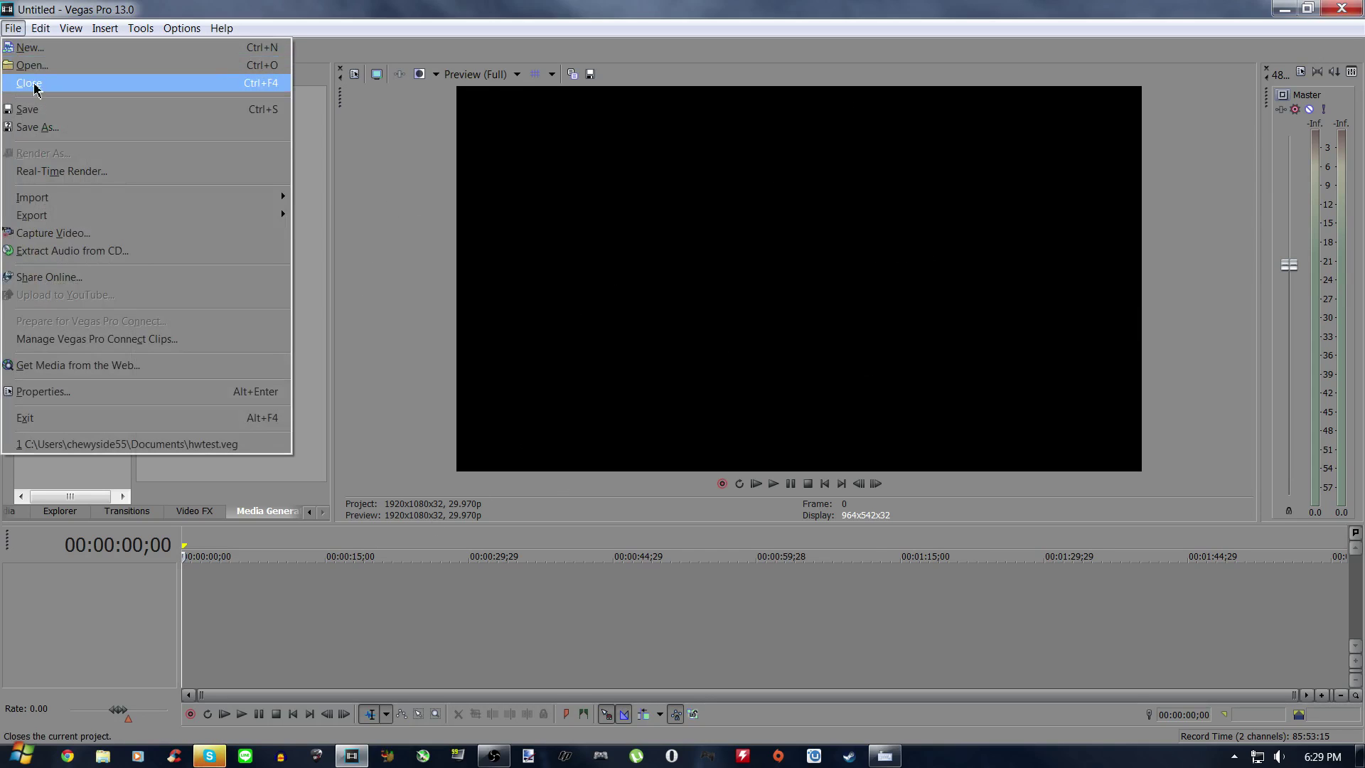
left_click(28, 58)
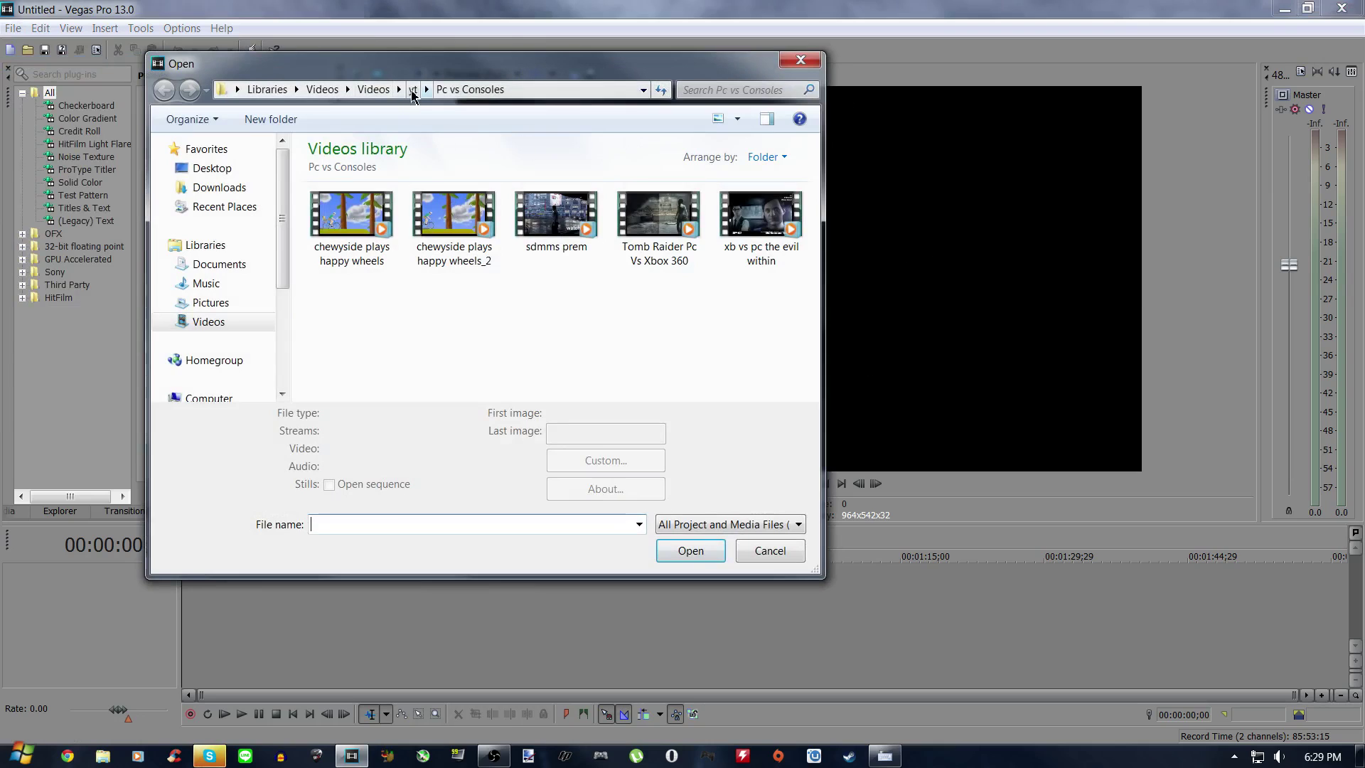
left_click(385, 90)
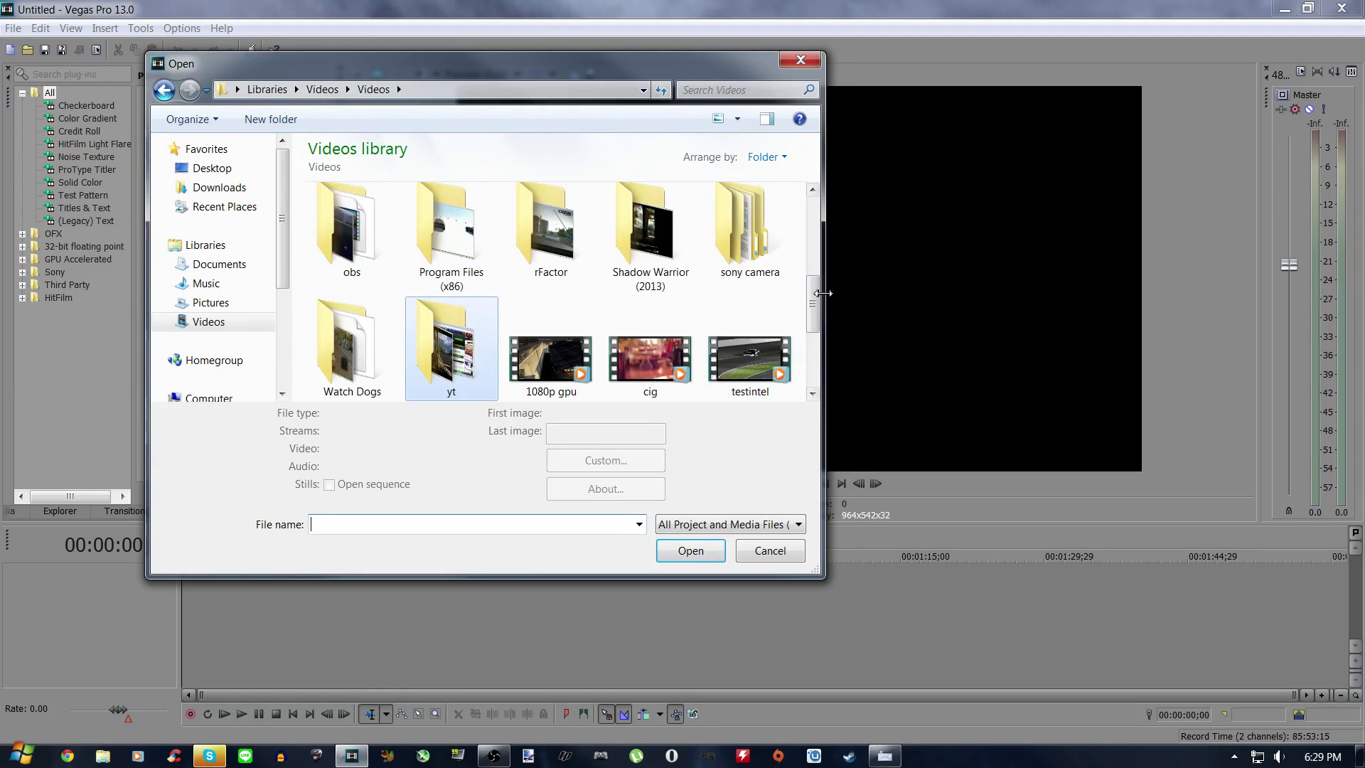
scroll(814, 363, "down", 1)
scroll(810, 298, "up", 3)
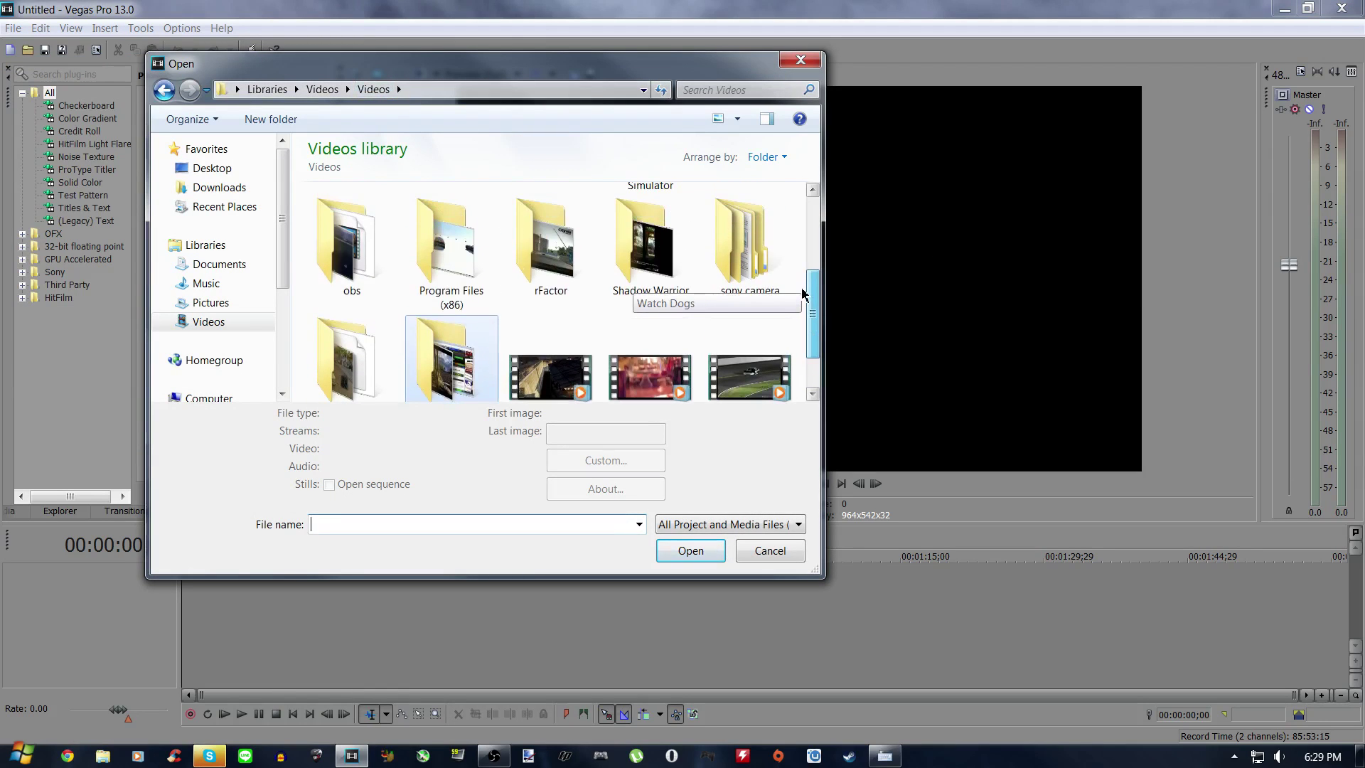
scroll(796, 260, "down", 3)
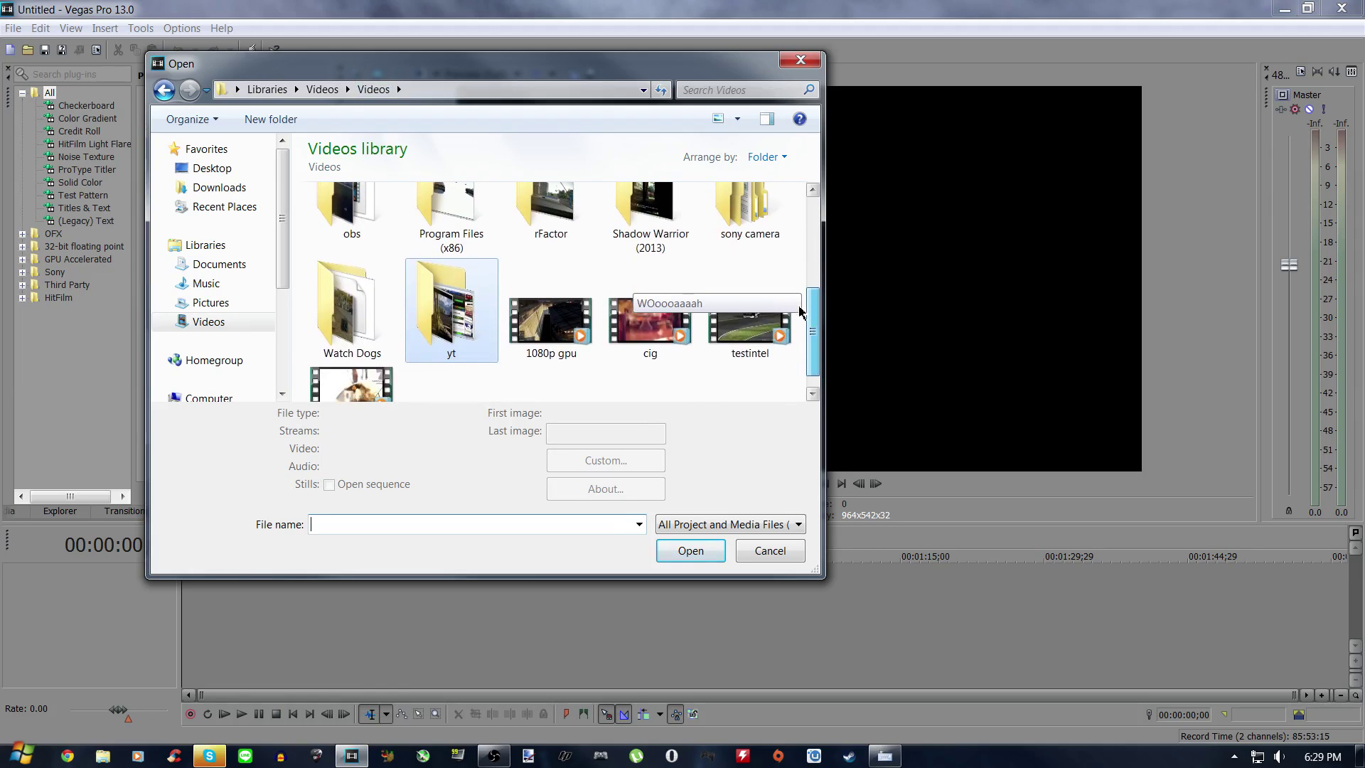
scroll(801, 312, "up", 5)
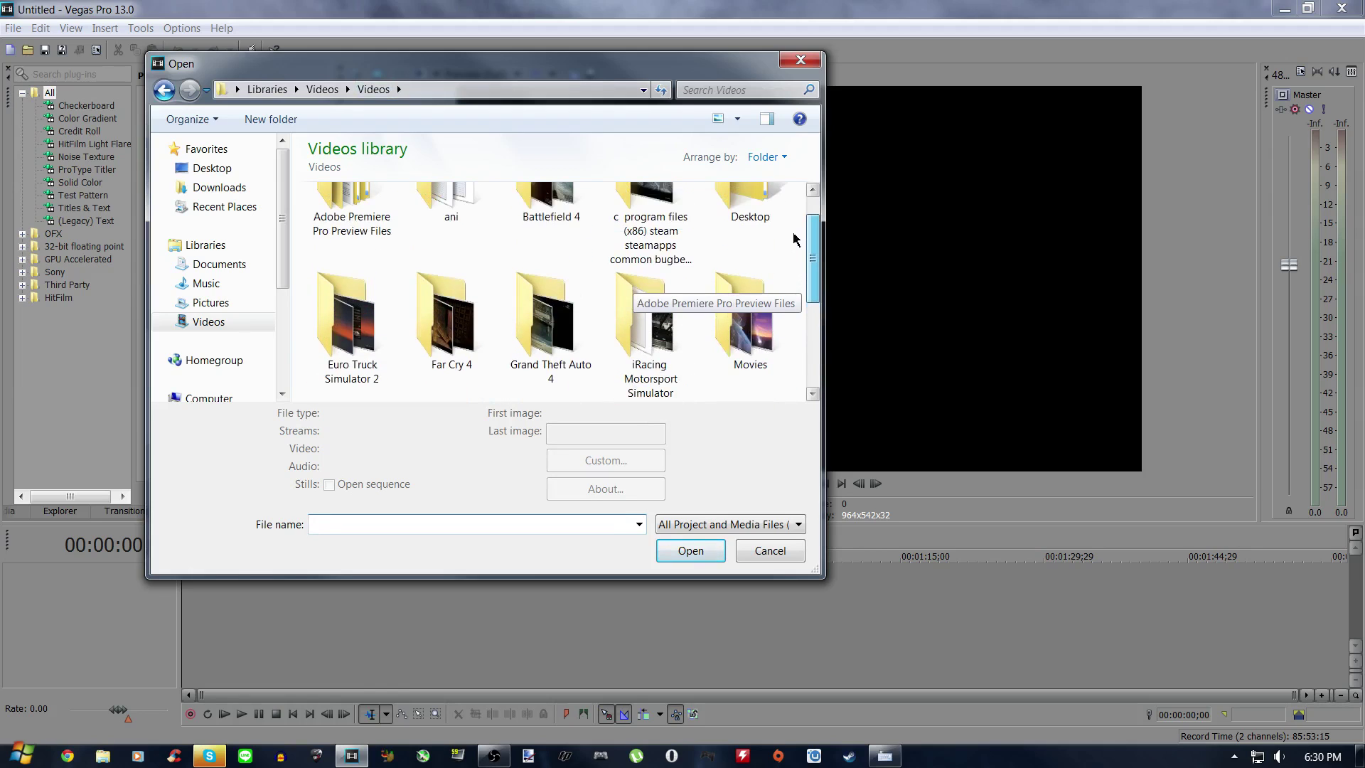
scroll(796, 270, "down", 5)
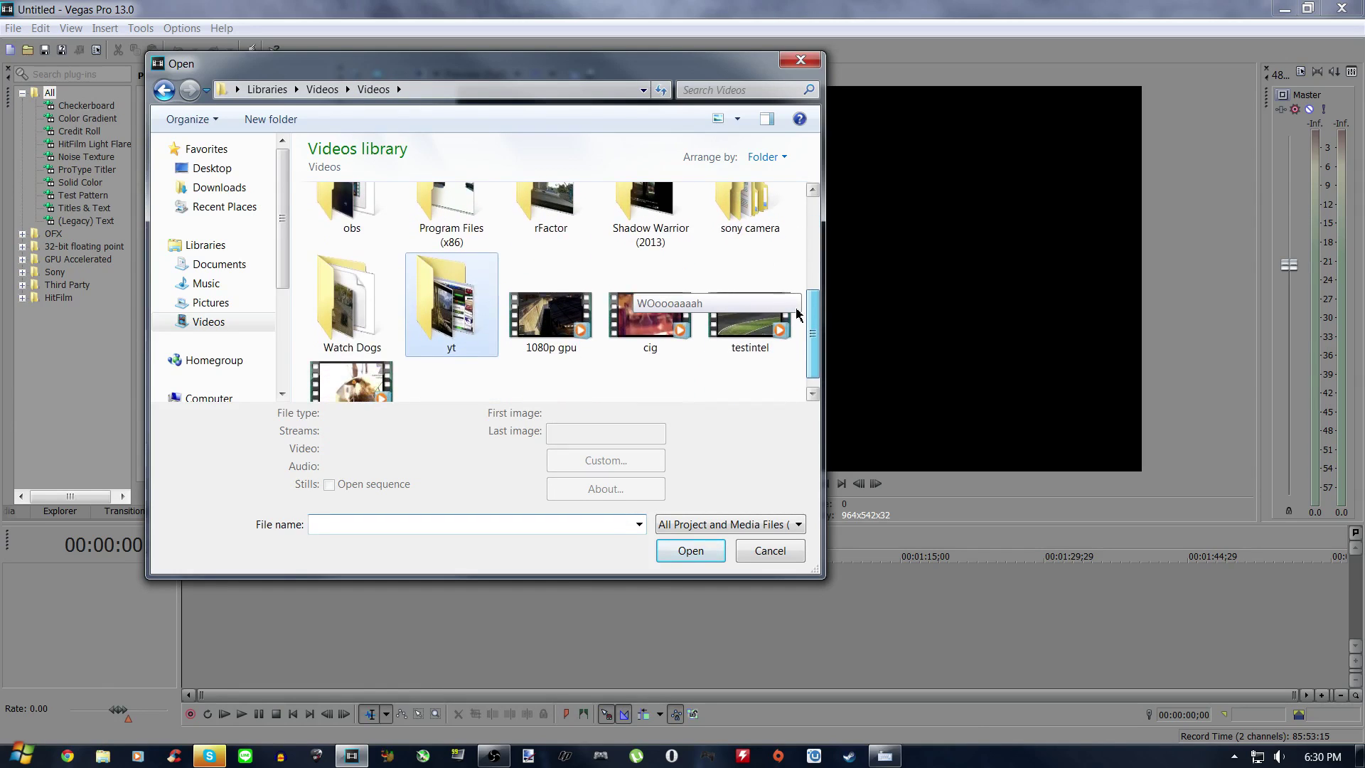
scroll(798, 320, "down", 1)
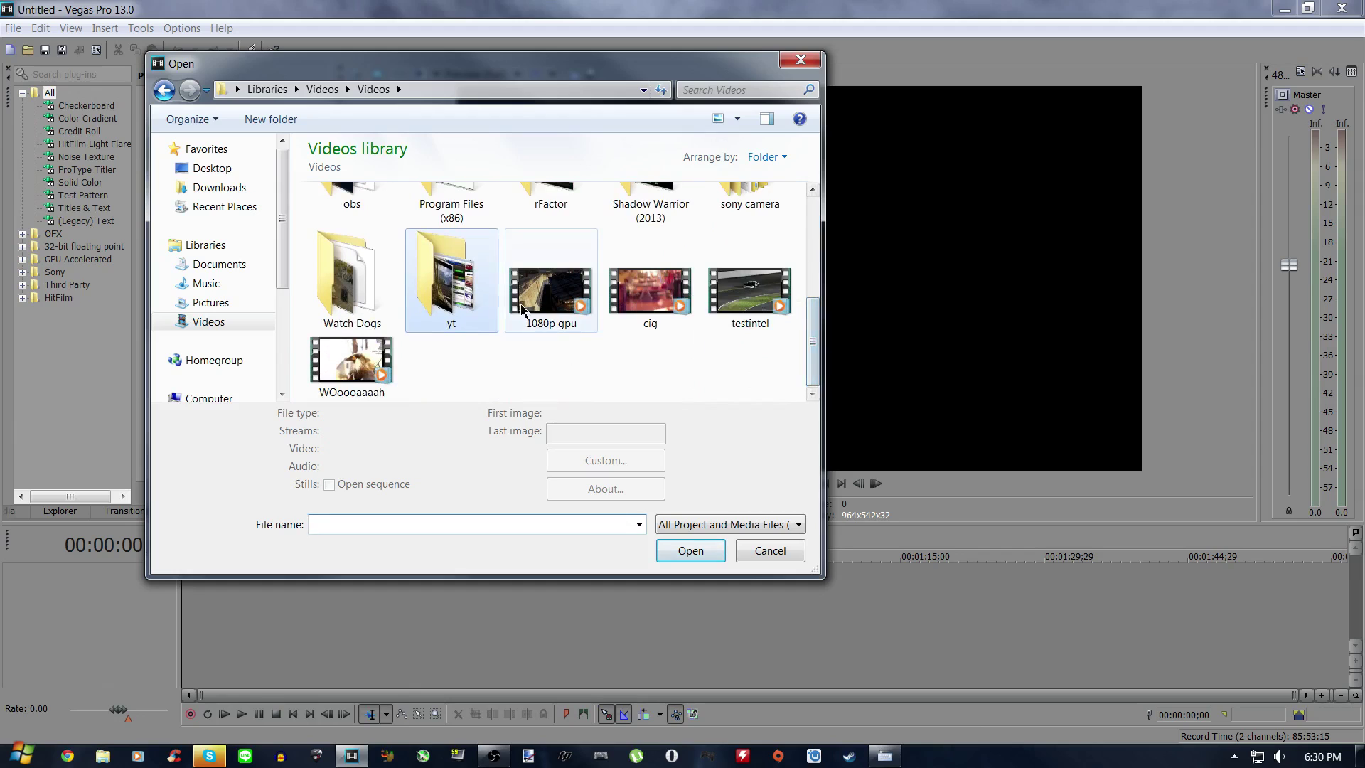
scroll(808, 341, "up", 4)
scroll(807, 337, "up", 4)
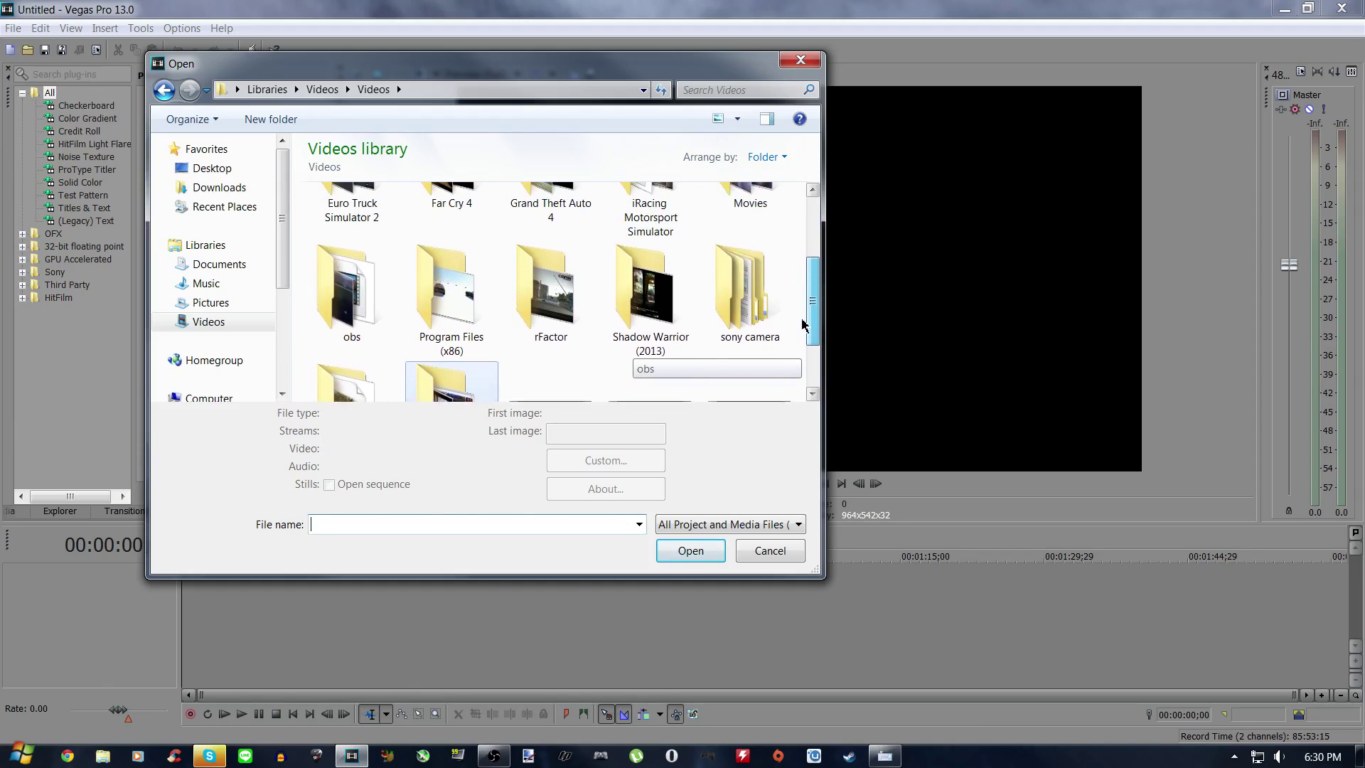
scroll(800, 316, "down", 8)
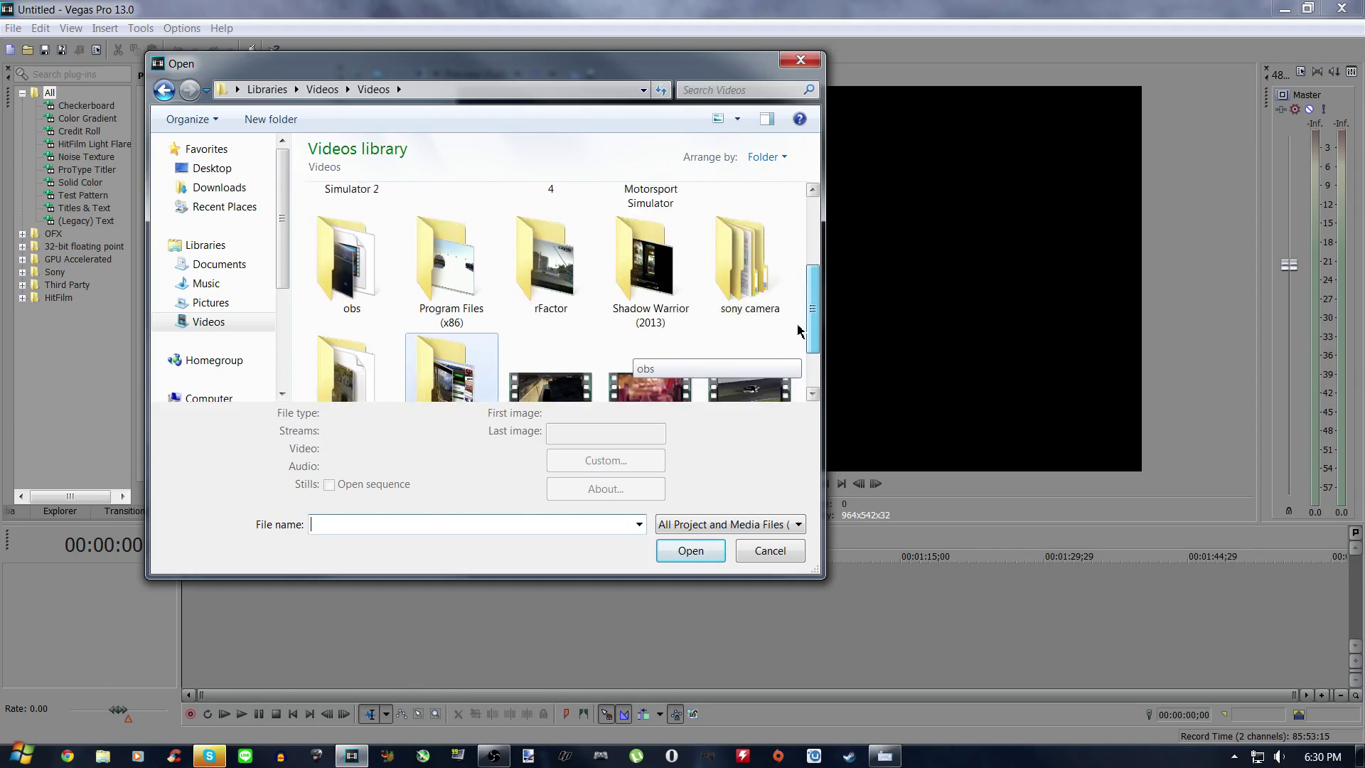
Open the Watch Dogs 06.03.2014 - 19.58.11.01 clip from the Watch Dogs folder.
left_click(344, 293)
double_click(343, 294)
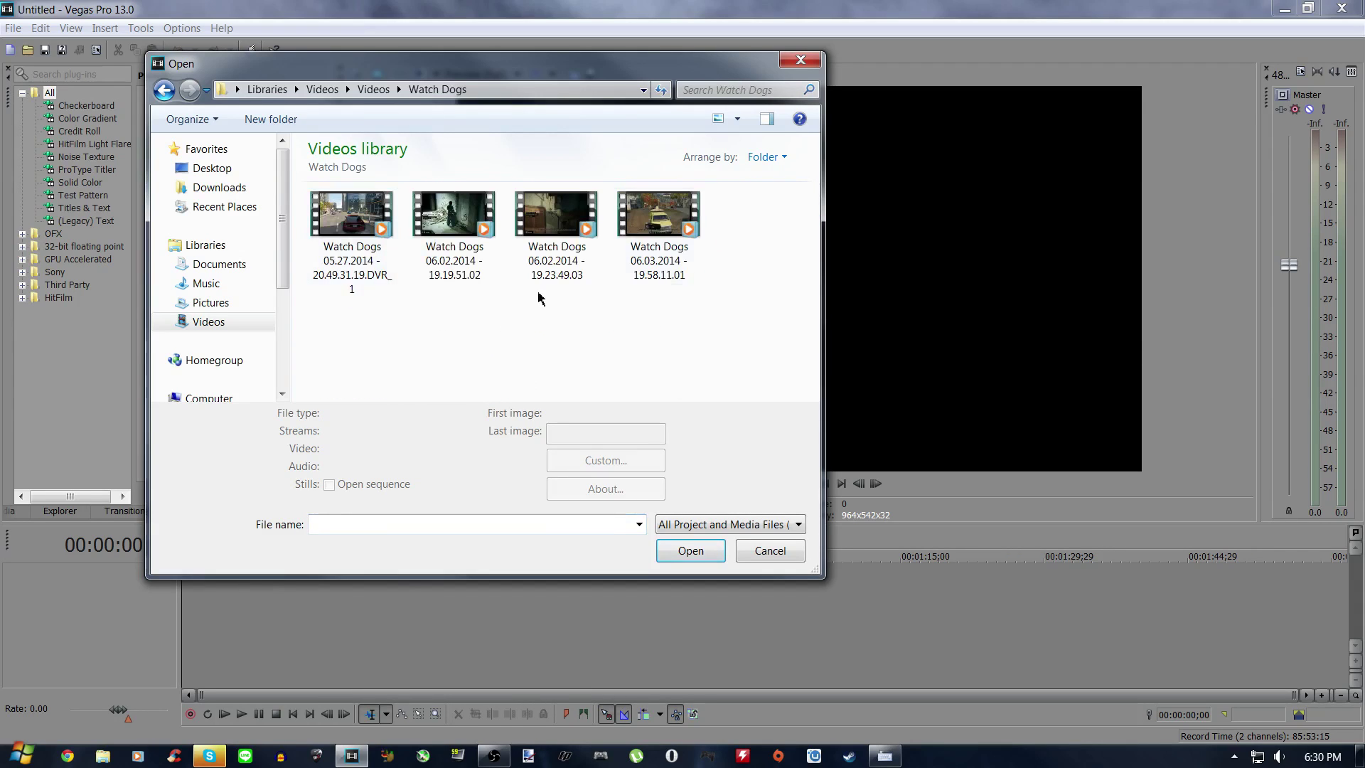
left_click(655, 217)
left_click(680, 577)
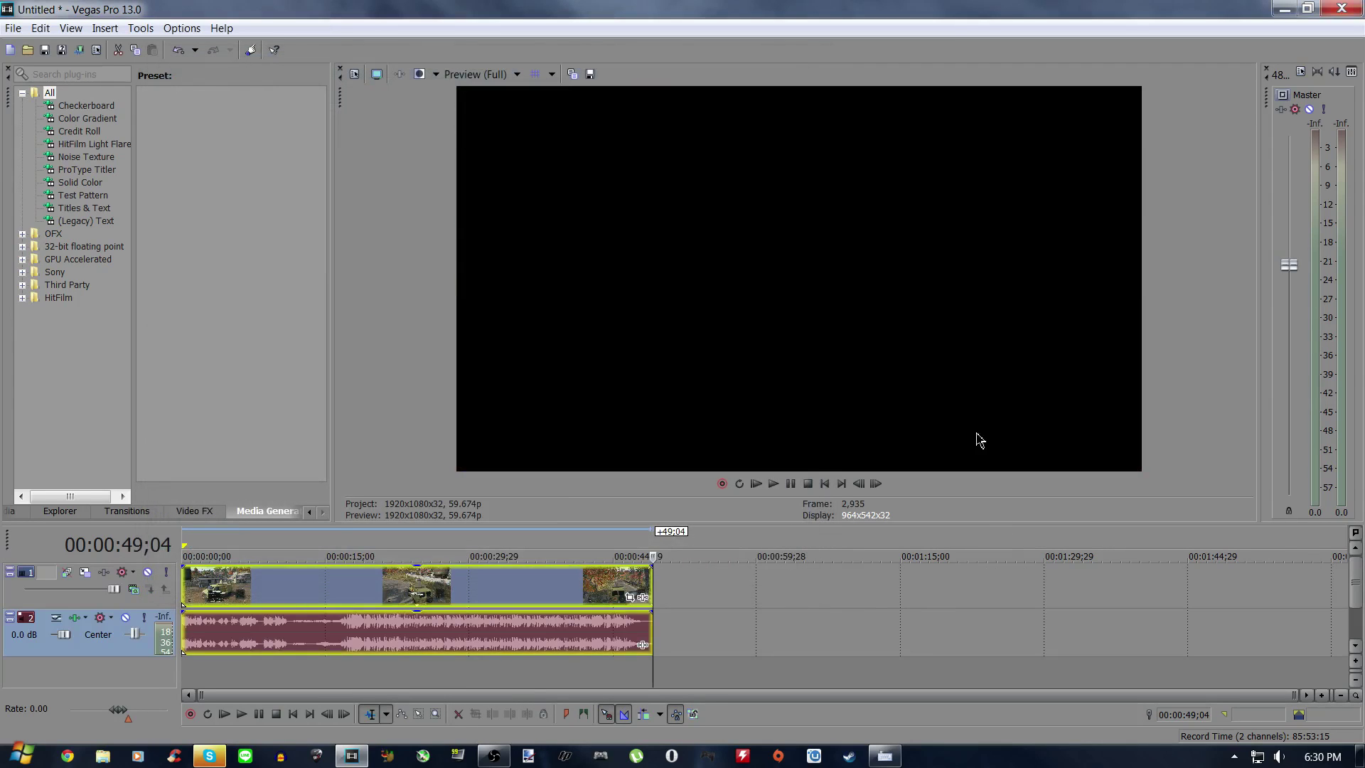
Set the Watch Dogs video event's properties to Disable resample.
left_click(825, 486)
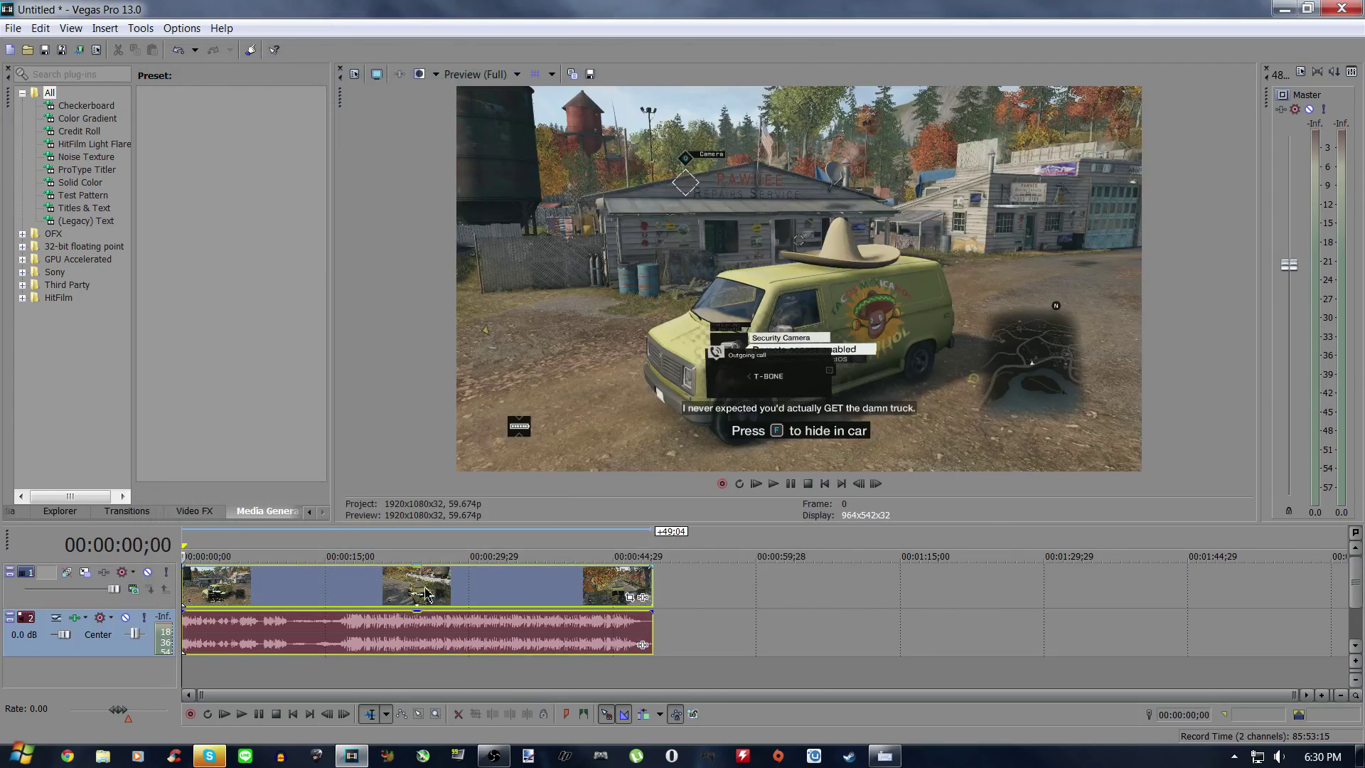
left_click(384, 589)
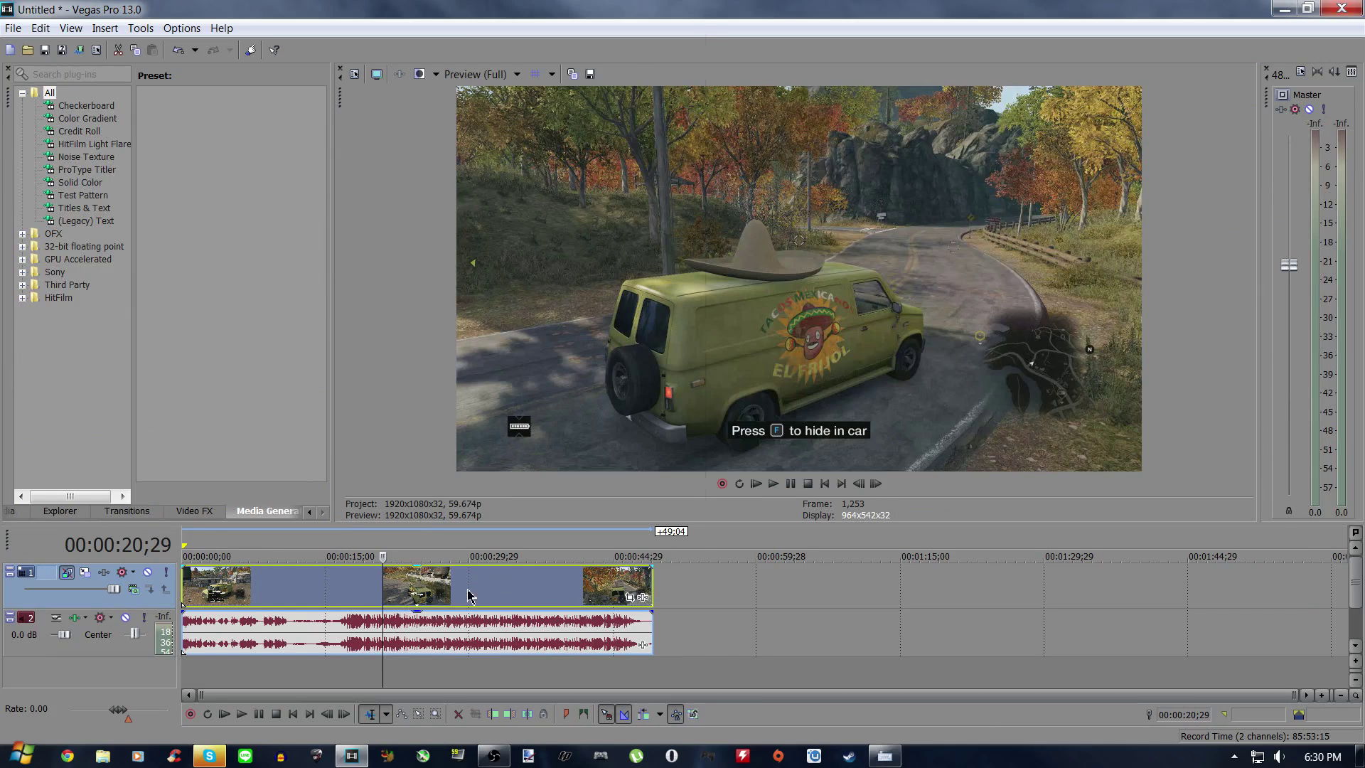
right_click(470, 596)
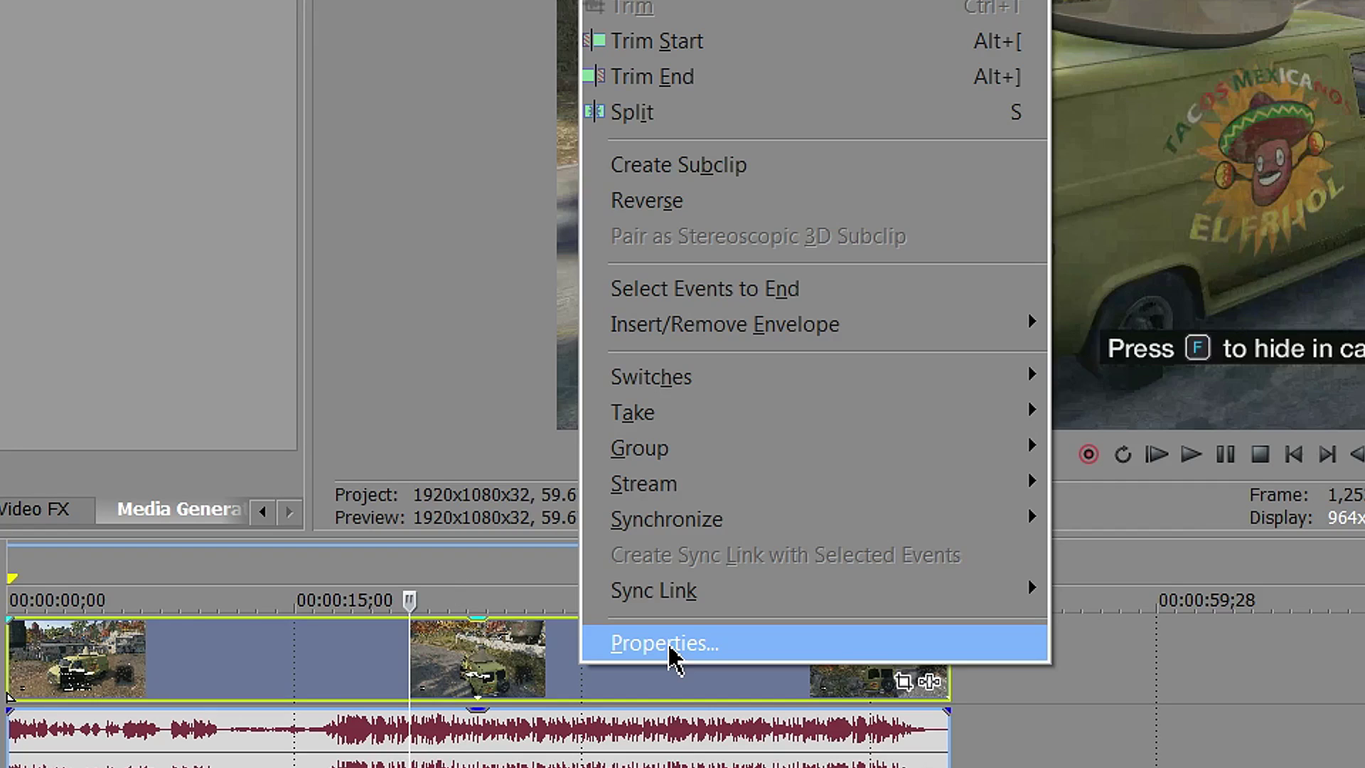
left_click(670, 648)
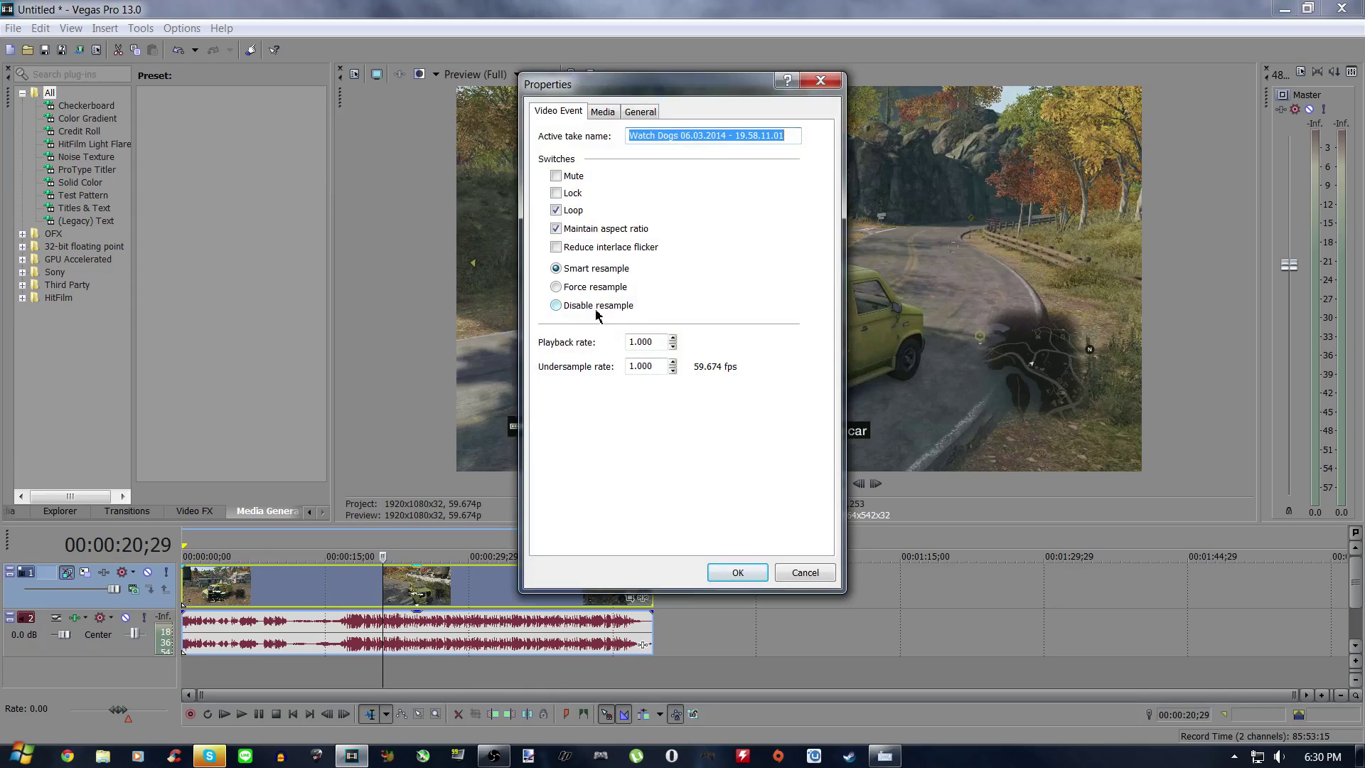
left_click(558, 309)
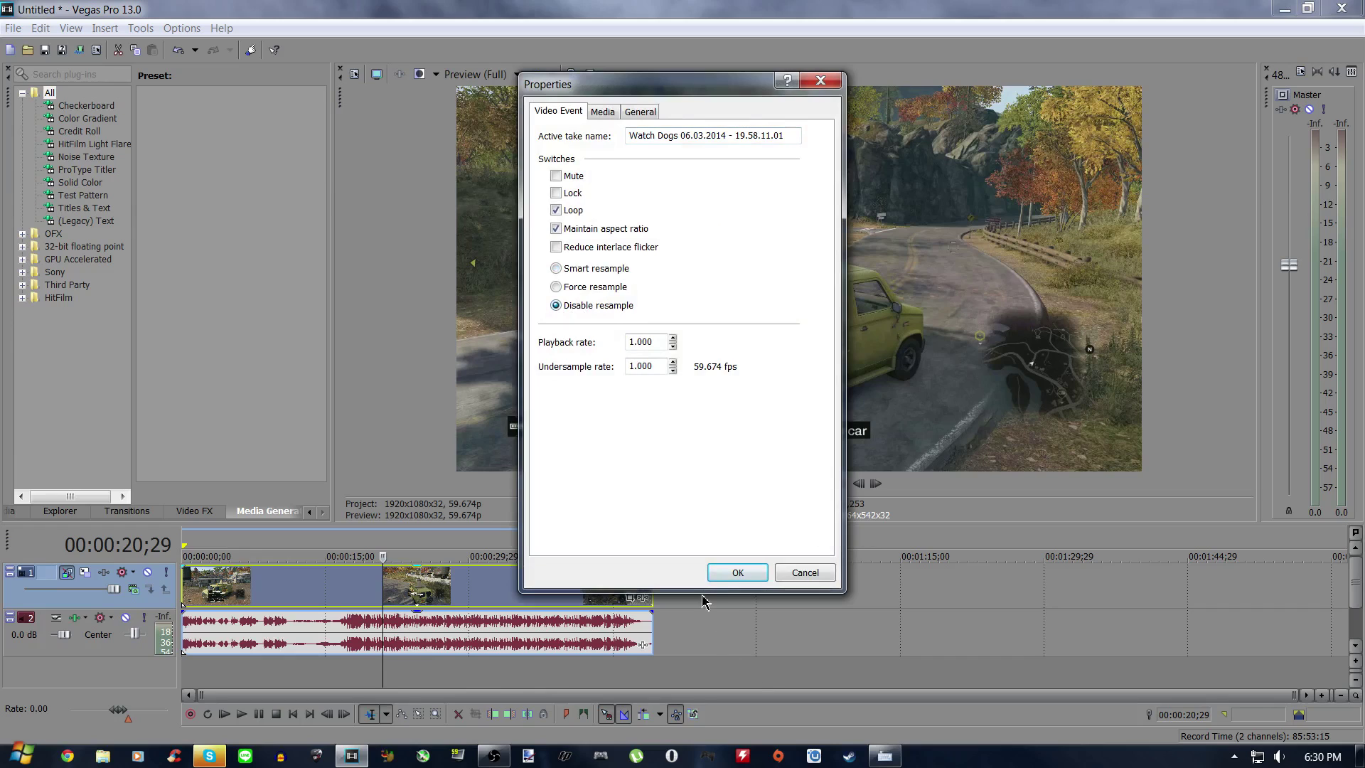
left_click(739, 572)
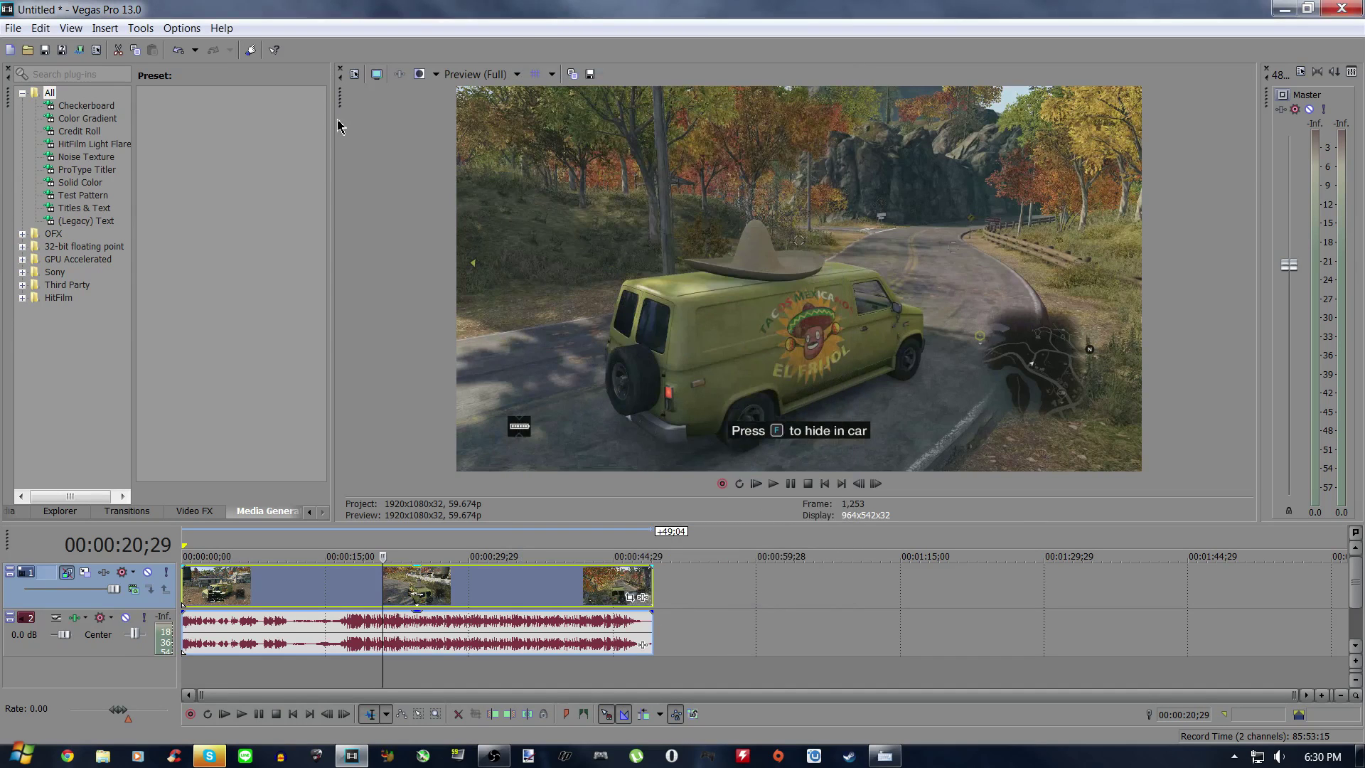
left_click(354, 74)
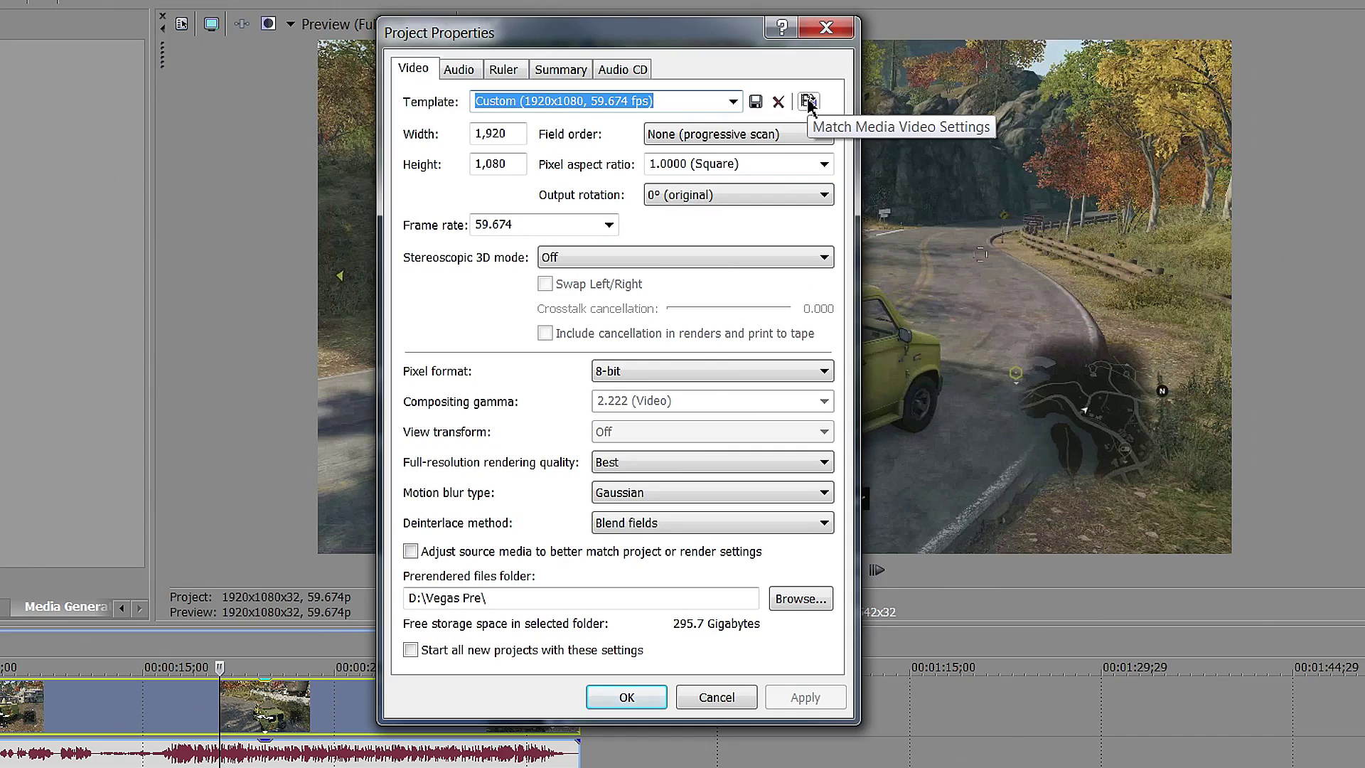
Match project video settings to the 06.03.2014 clip, then set frame rate to 29.970 (NTSC).
left_click(809, 102)
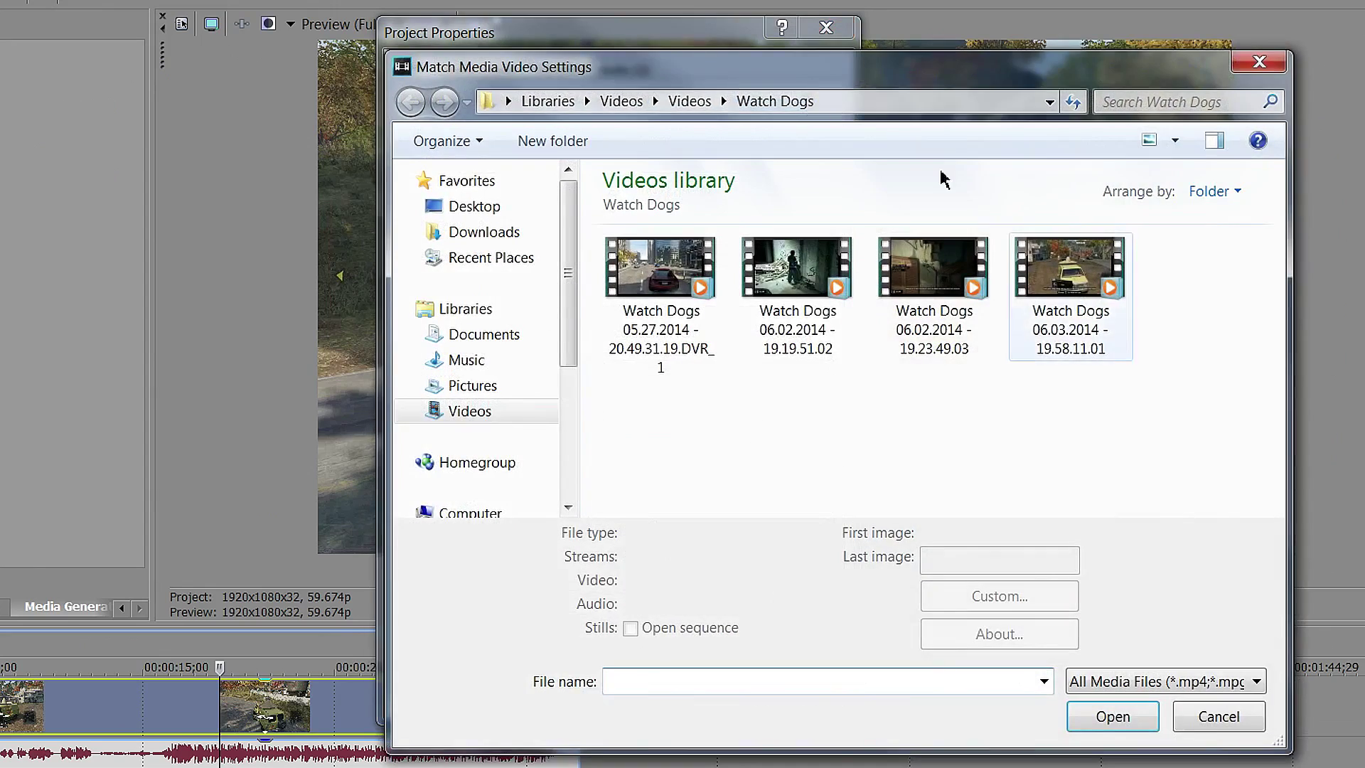
left_click(1059, 271)
left_click(1112, 716)
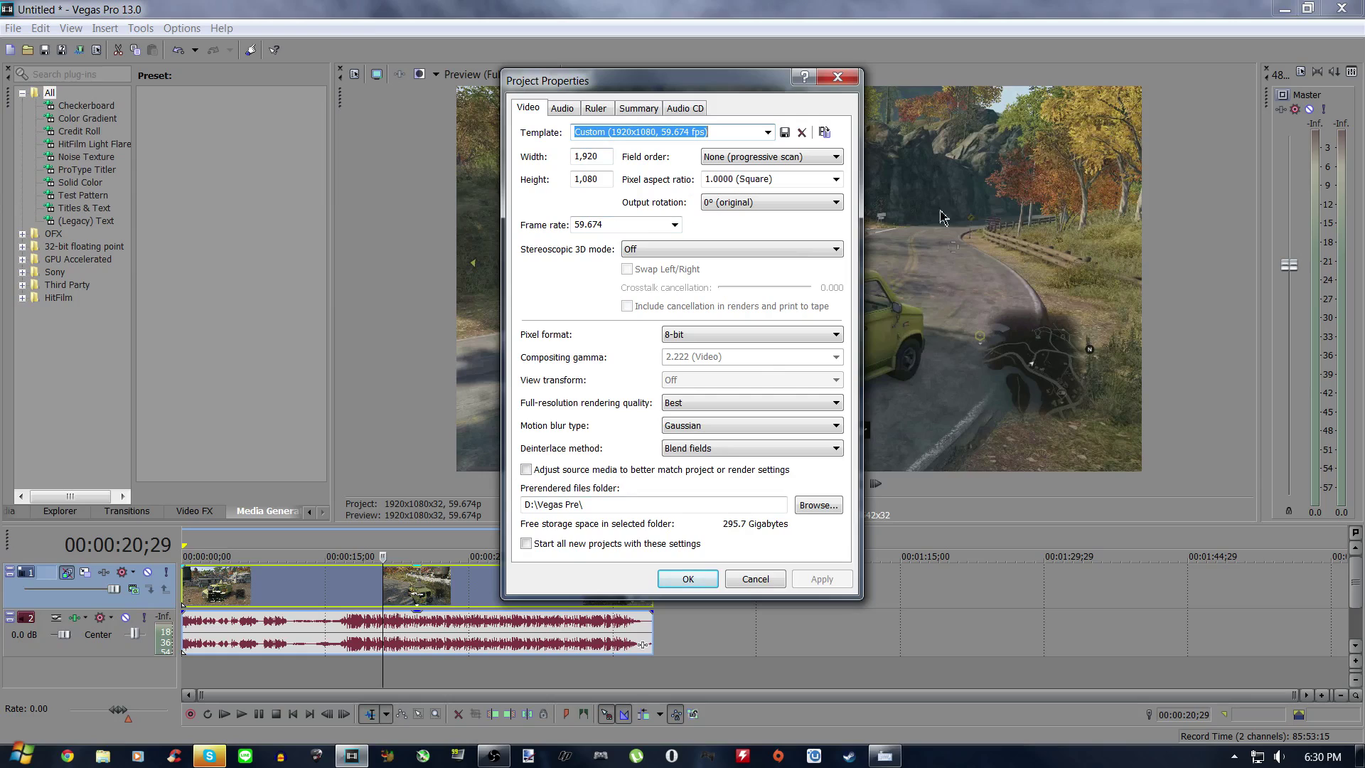
left_click(672, 226)
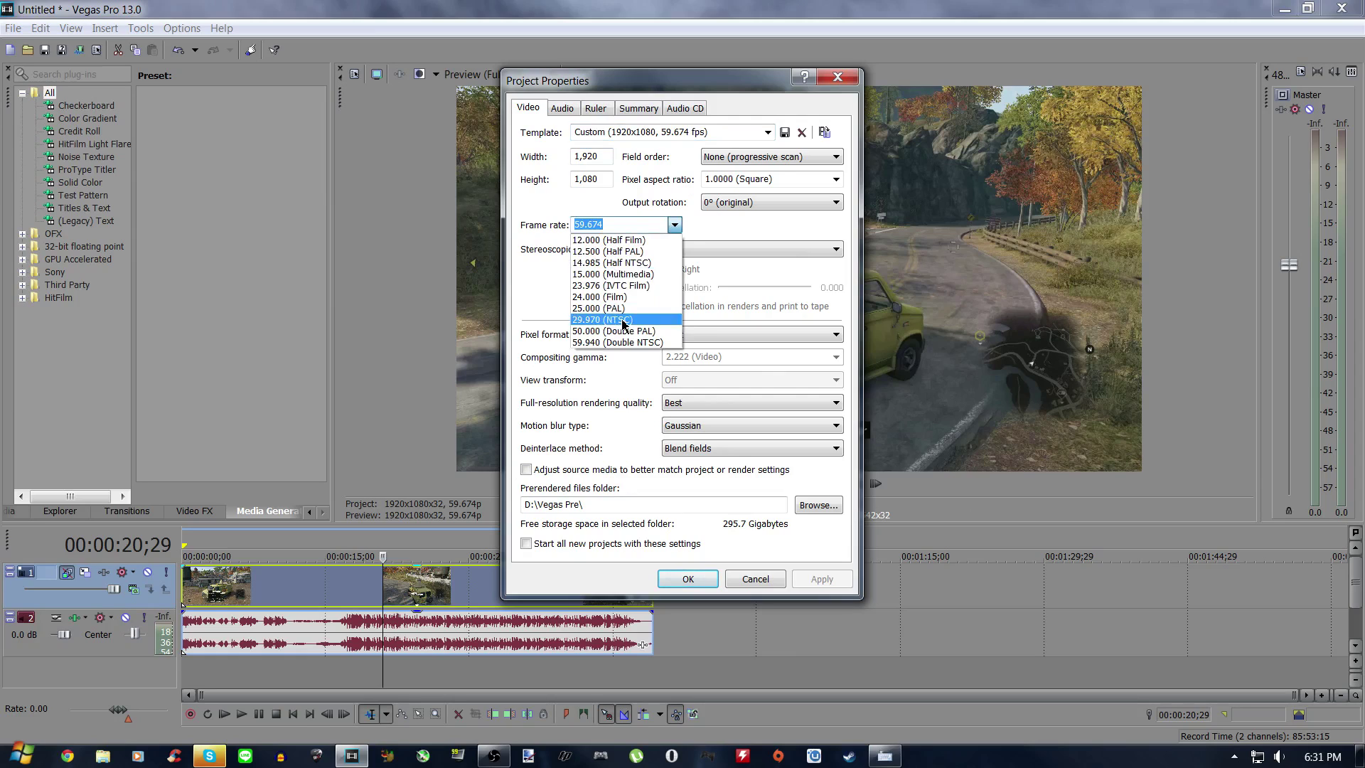
left_click(623, 321)
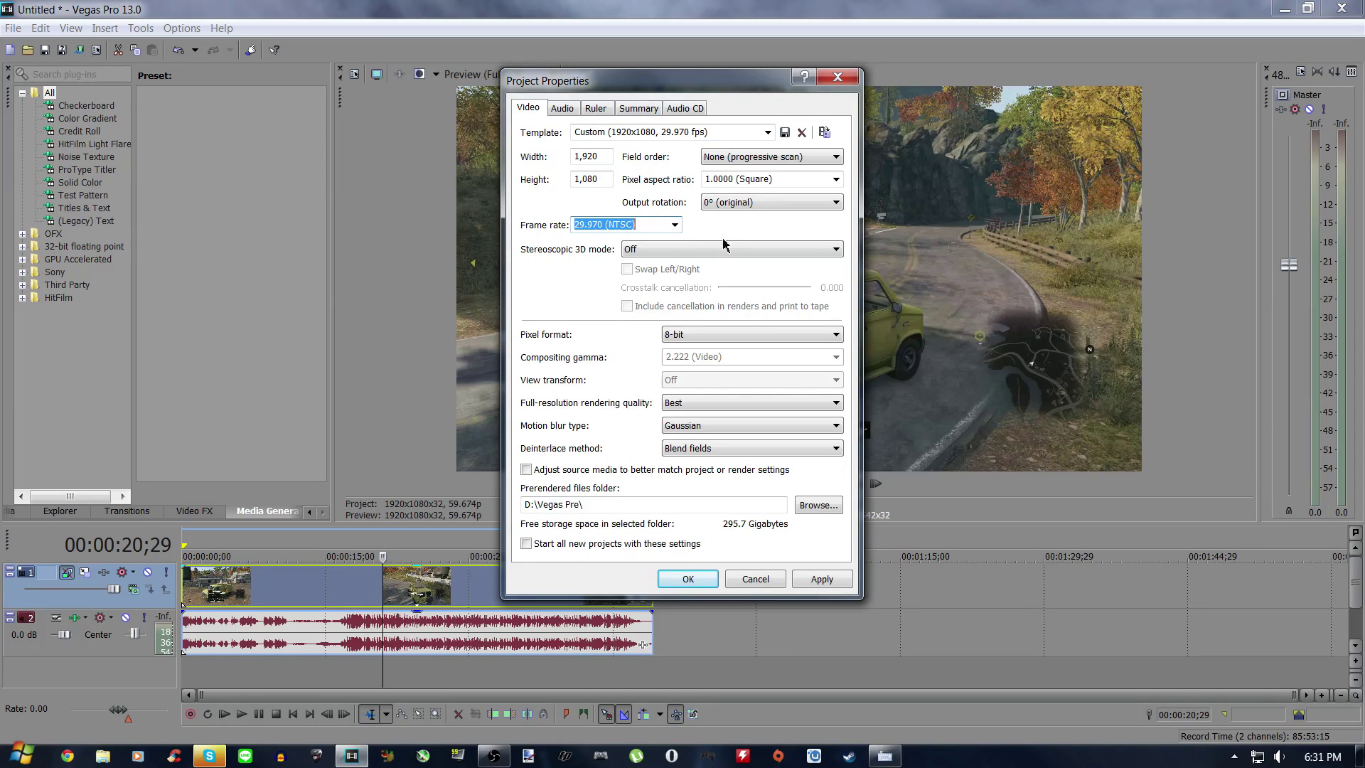
left_click(653, 227)
left_click(817, 579)
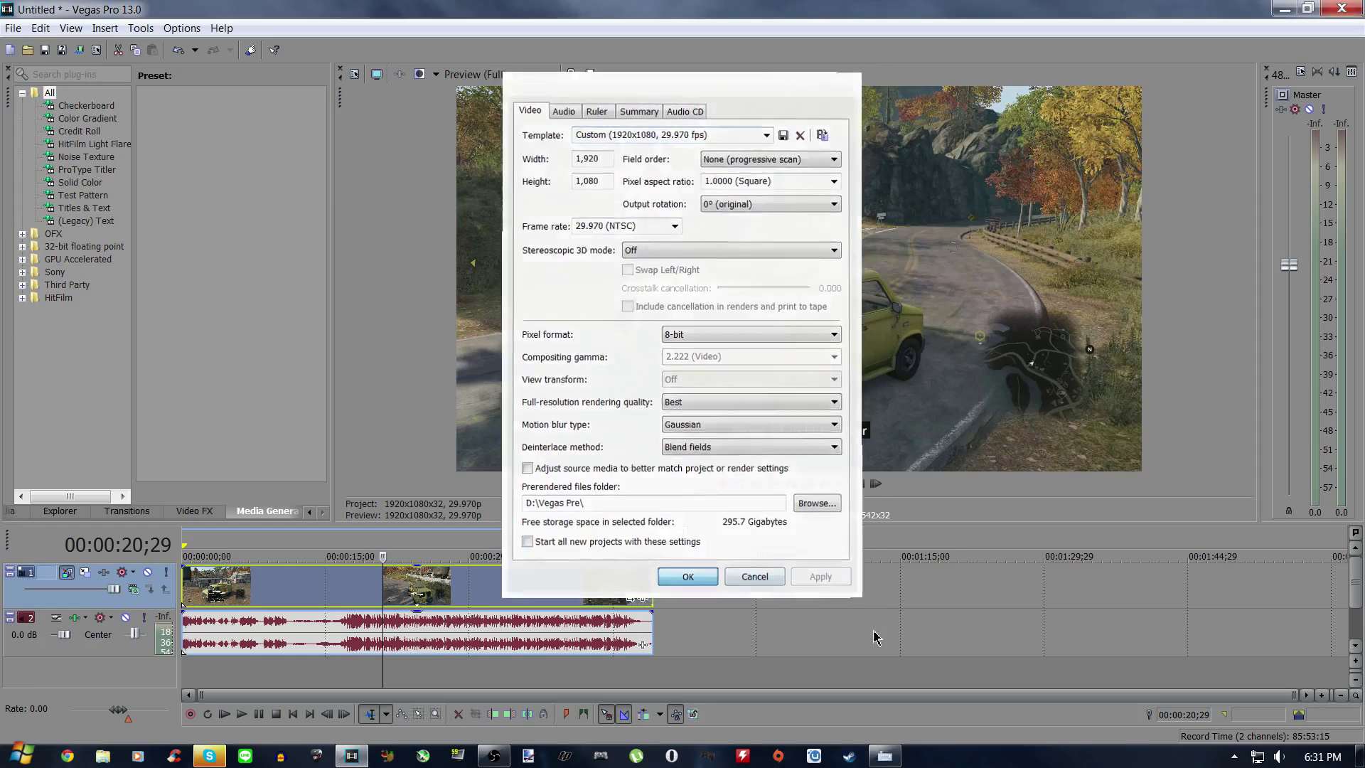
left_click(704, 583)
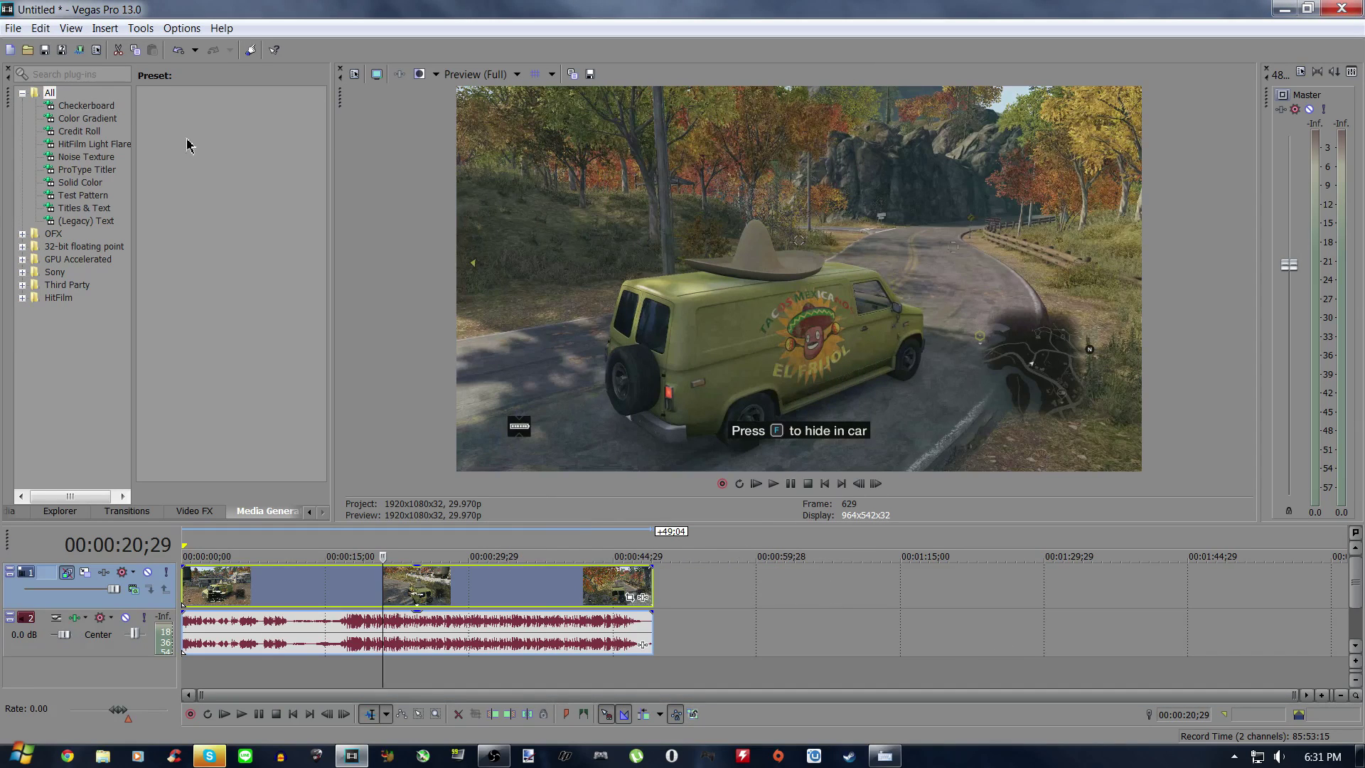
In Render As, pick the XDCAM EX (*.MP4) template Youtube 1080p Xdcam.
left_click(13, 29)
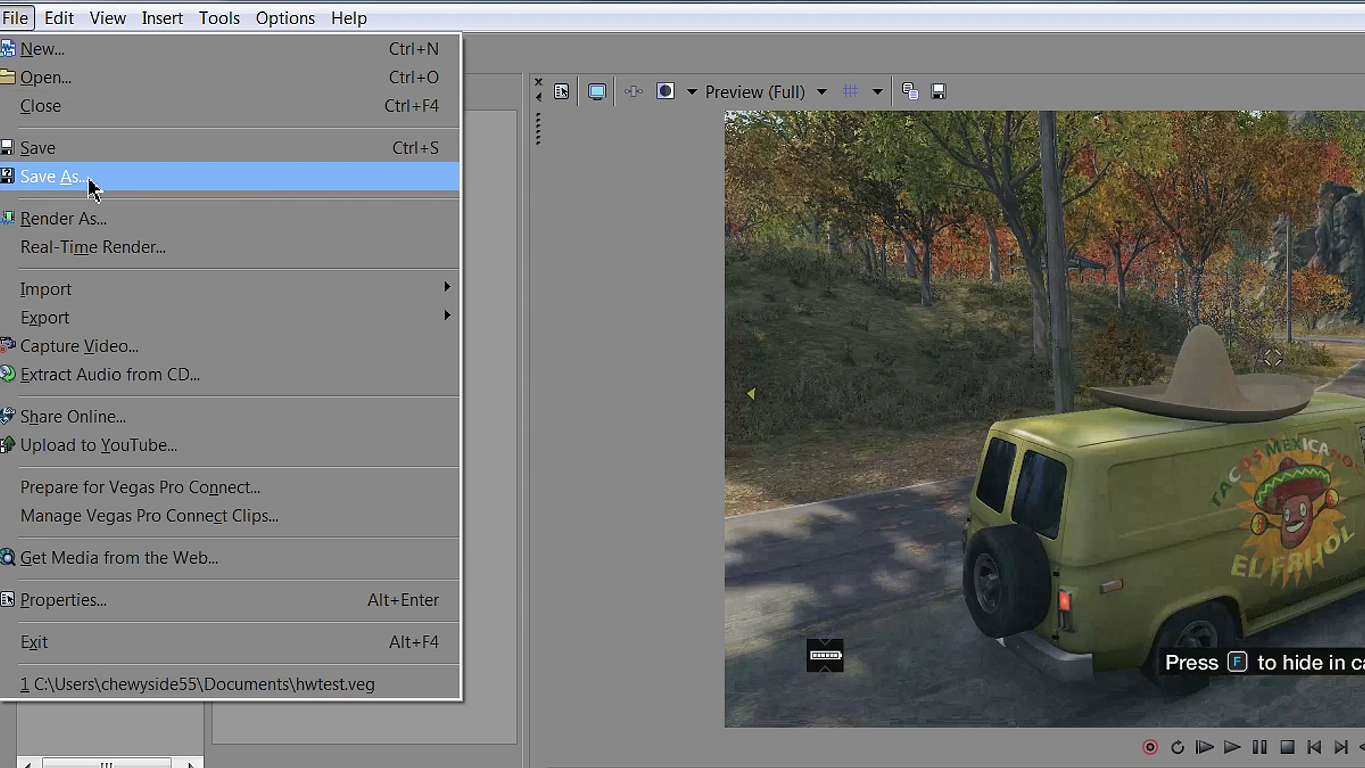
left_click(106, 220)
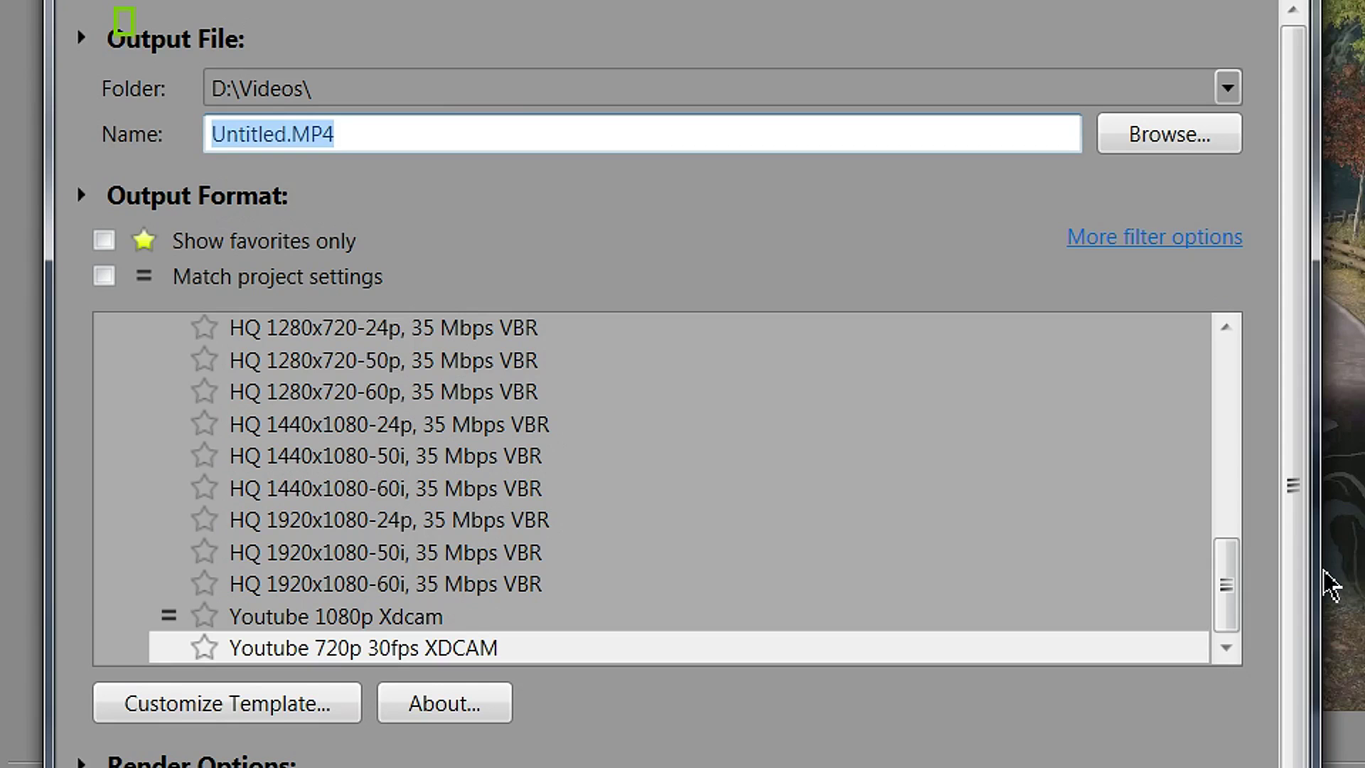
left_click_drag(1226, 584, 1226, 491)
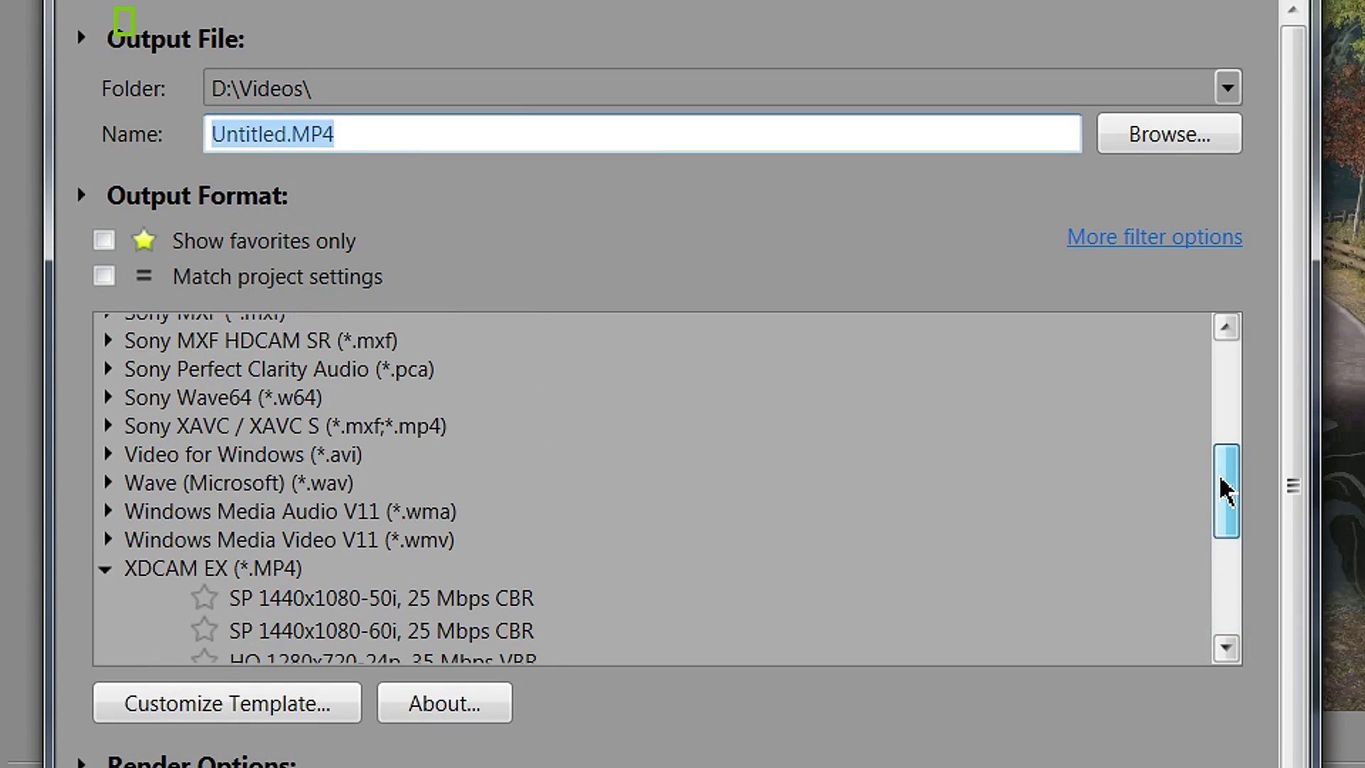
left_click_drag(1227, 491, 1237, 600)
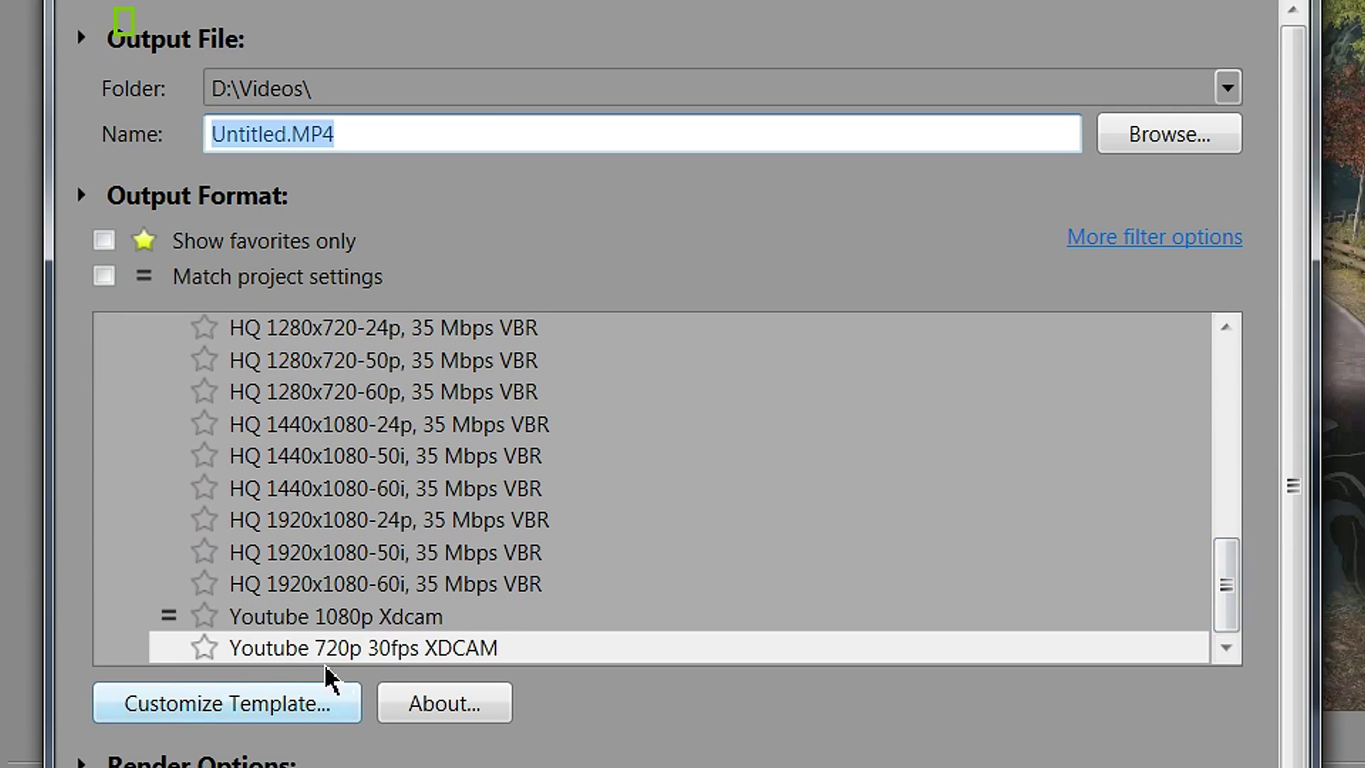
left_click(334, 623)
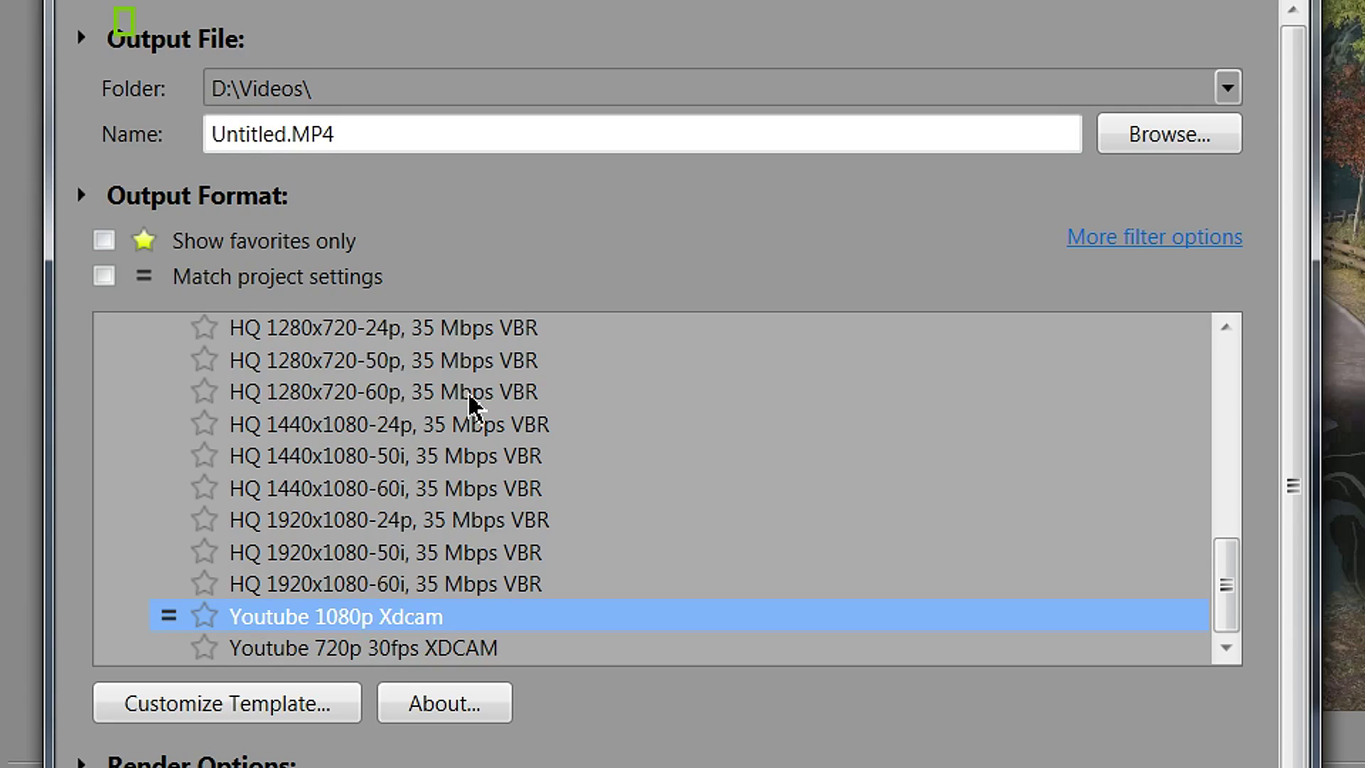
left_click(222, 715)
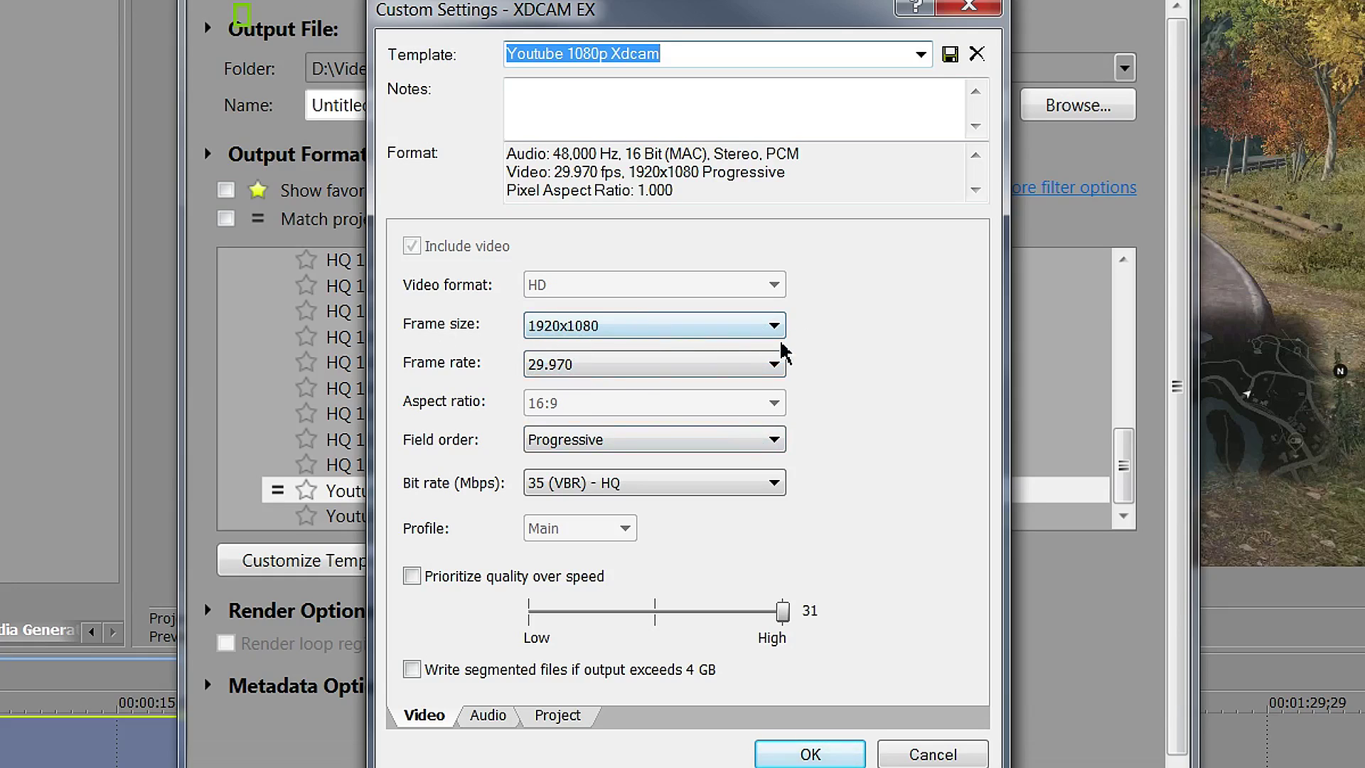
left_click(590, 439)
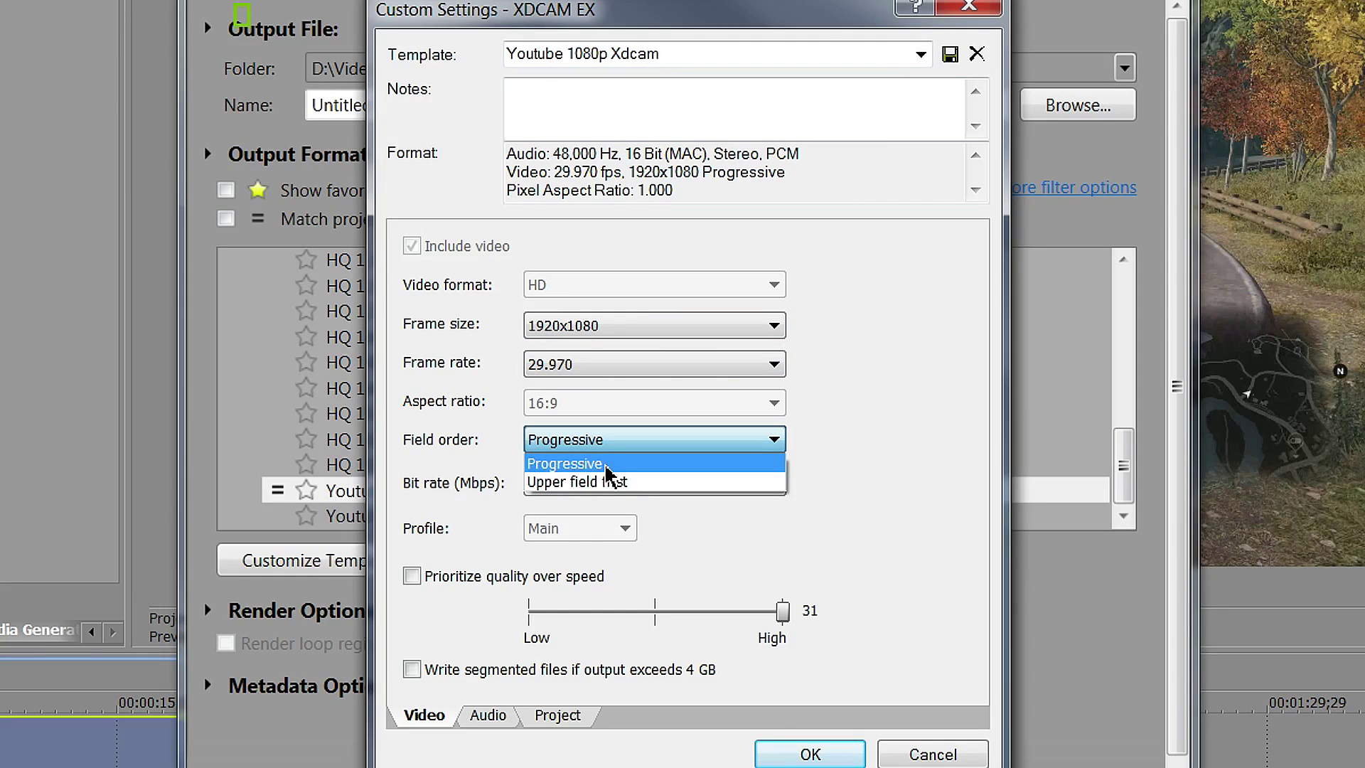
left_click(892, 457)
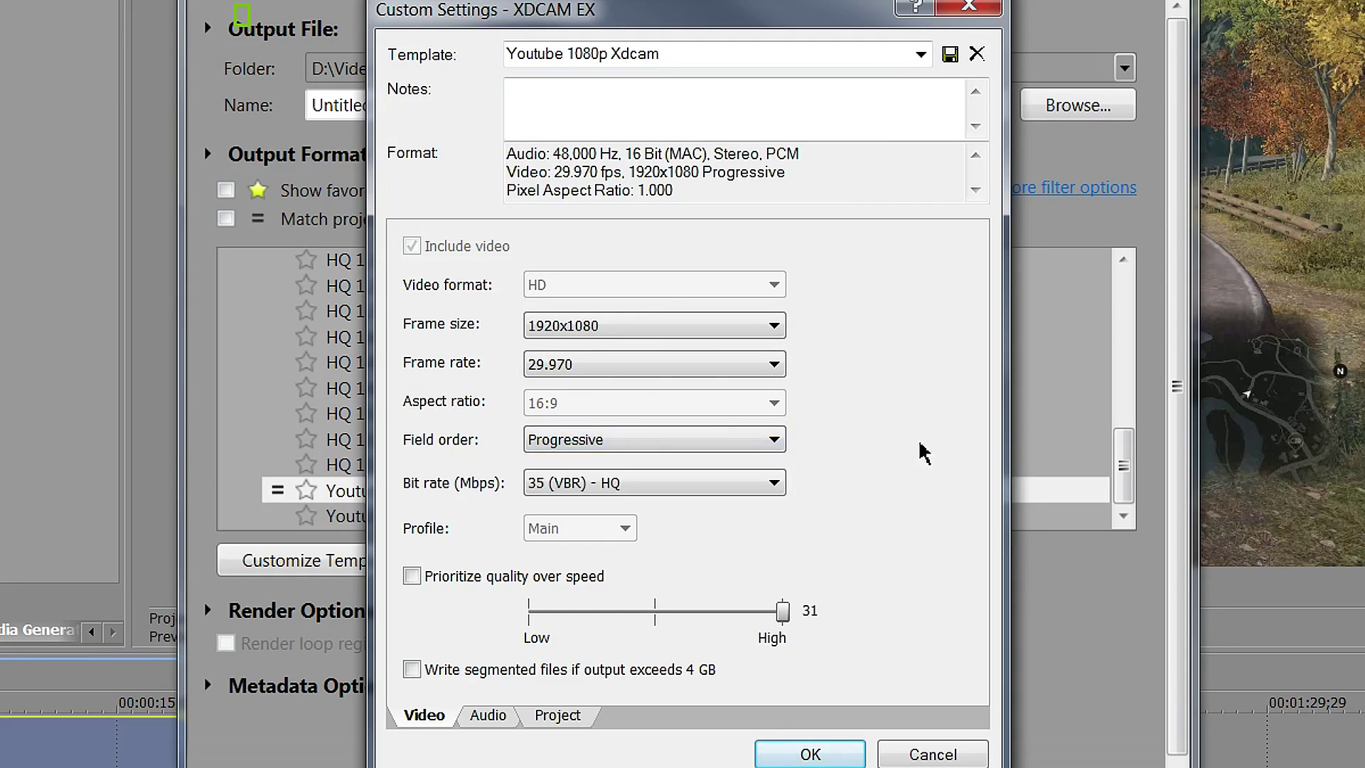
left_click(658, 53)
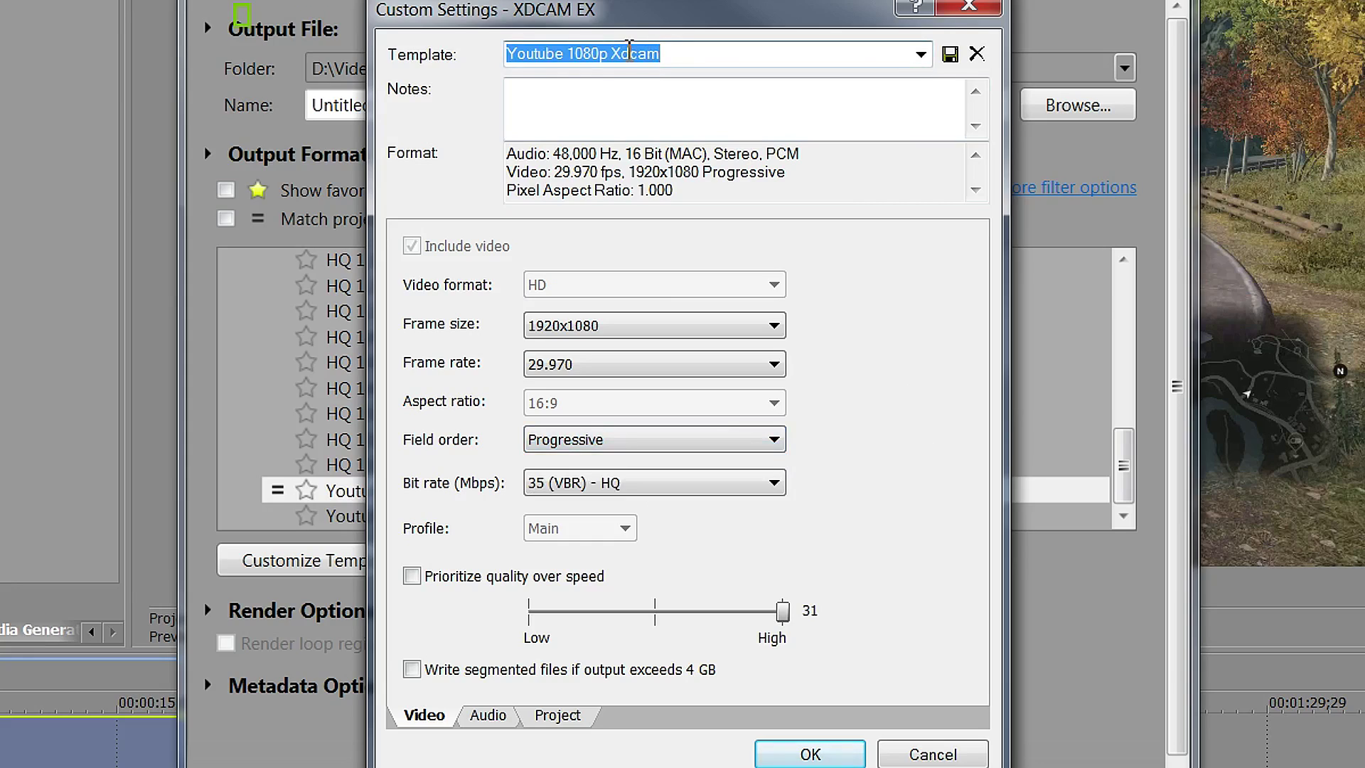
left_click_drag(629, 48, 661, 52)
double_click(618, 54)
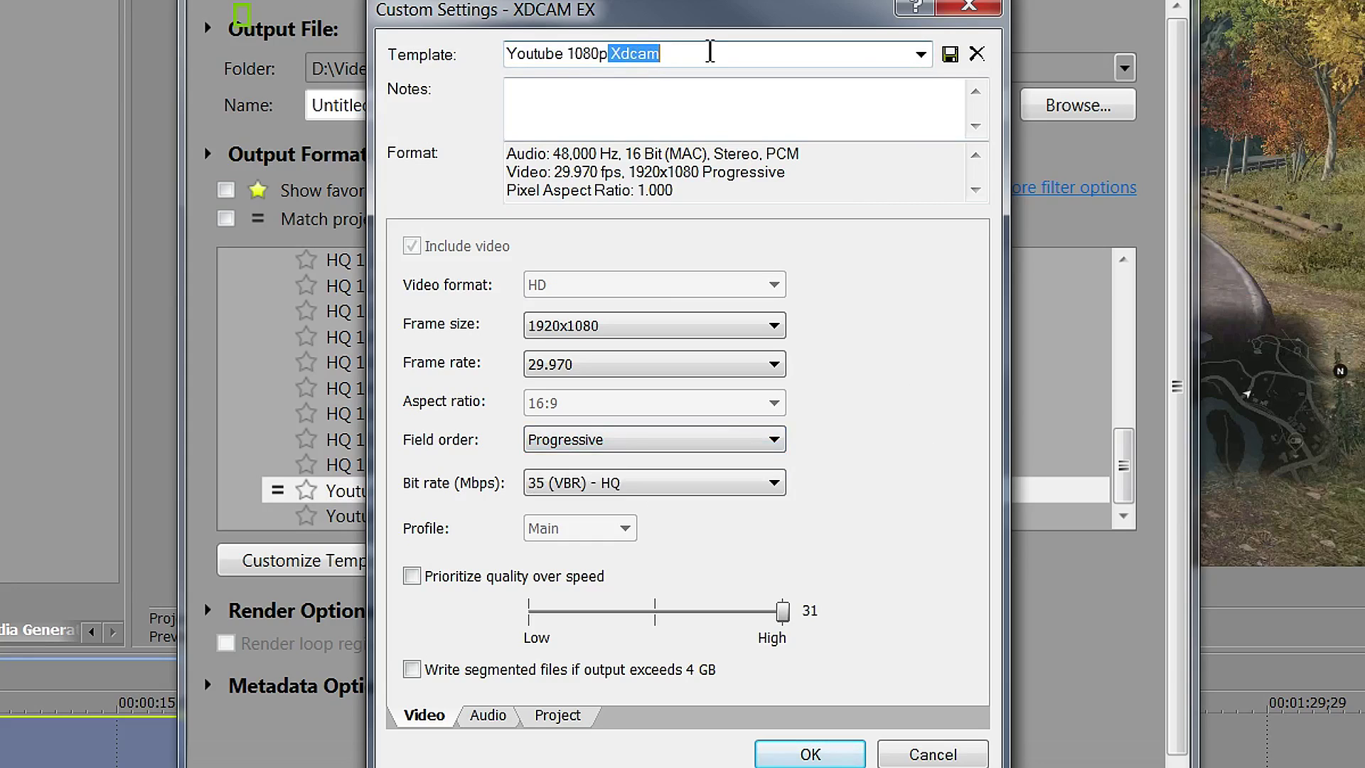
left_click(709, 52)
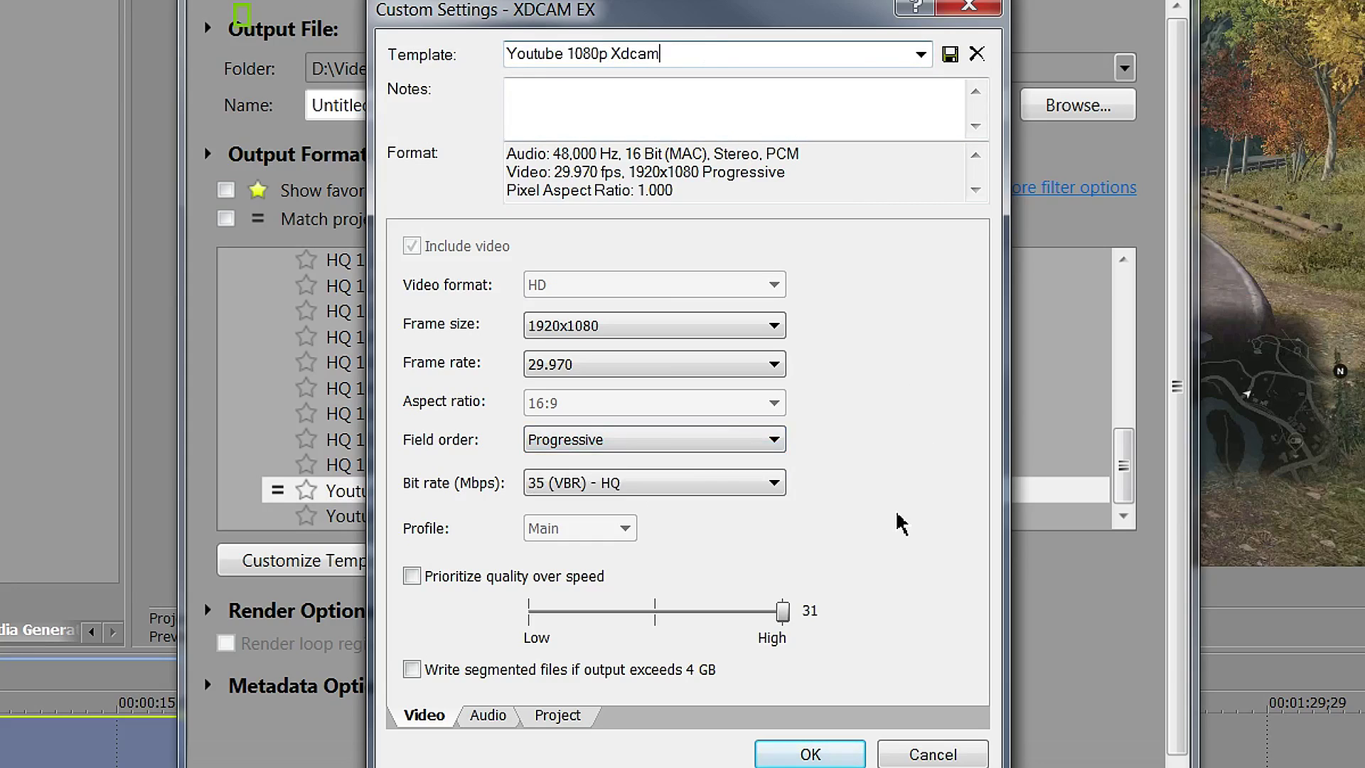
left_click(486, 716)
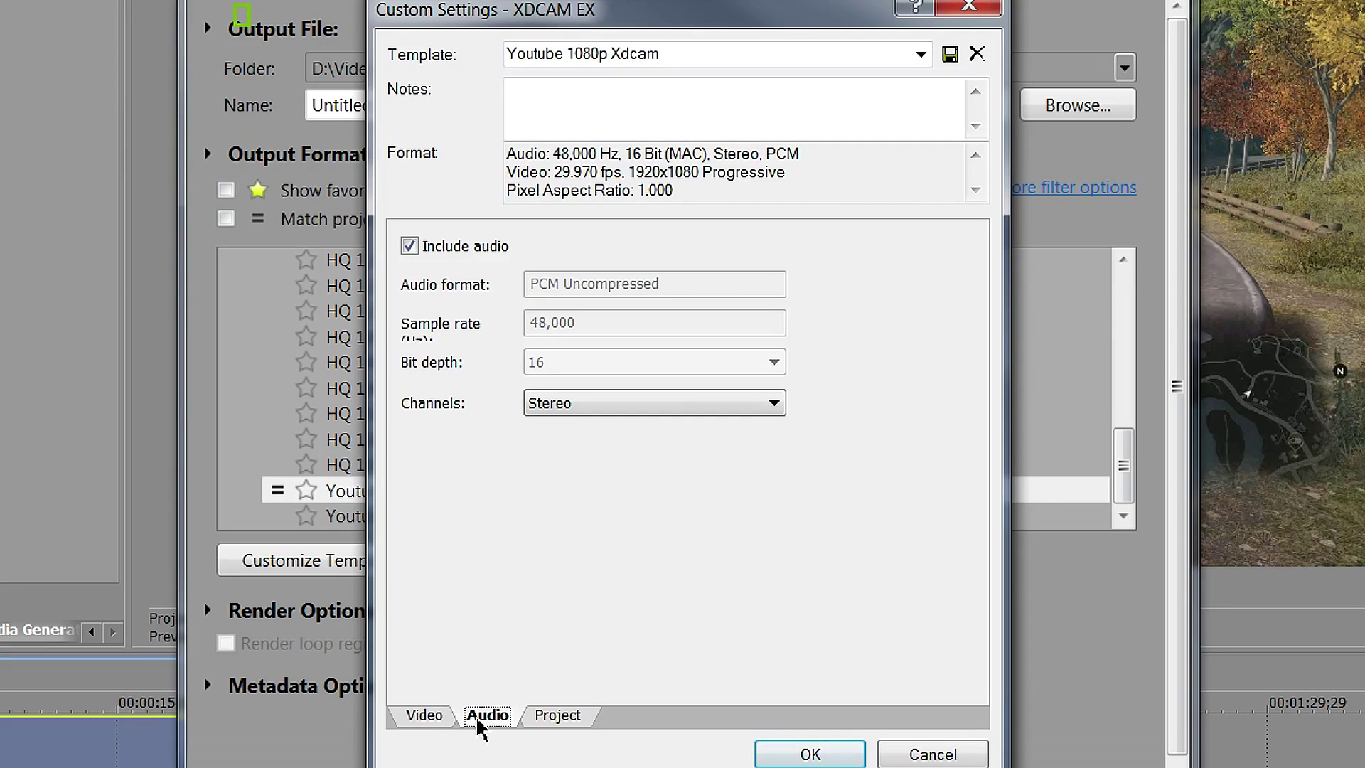
left_click(559, 718)
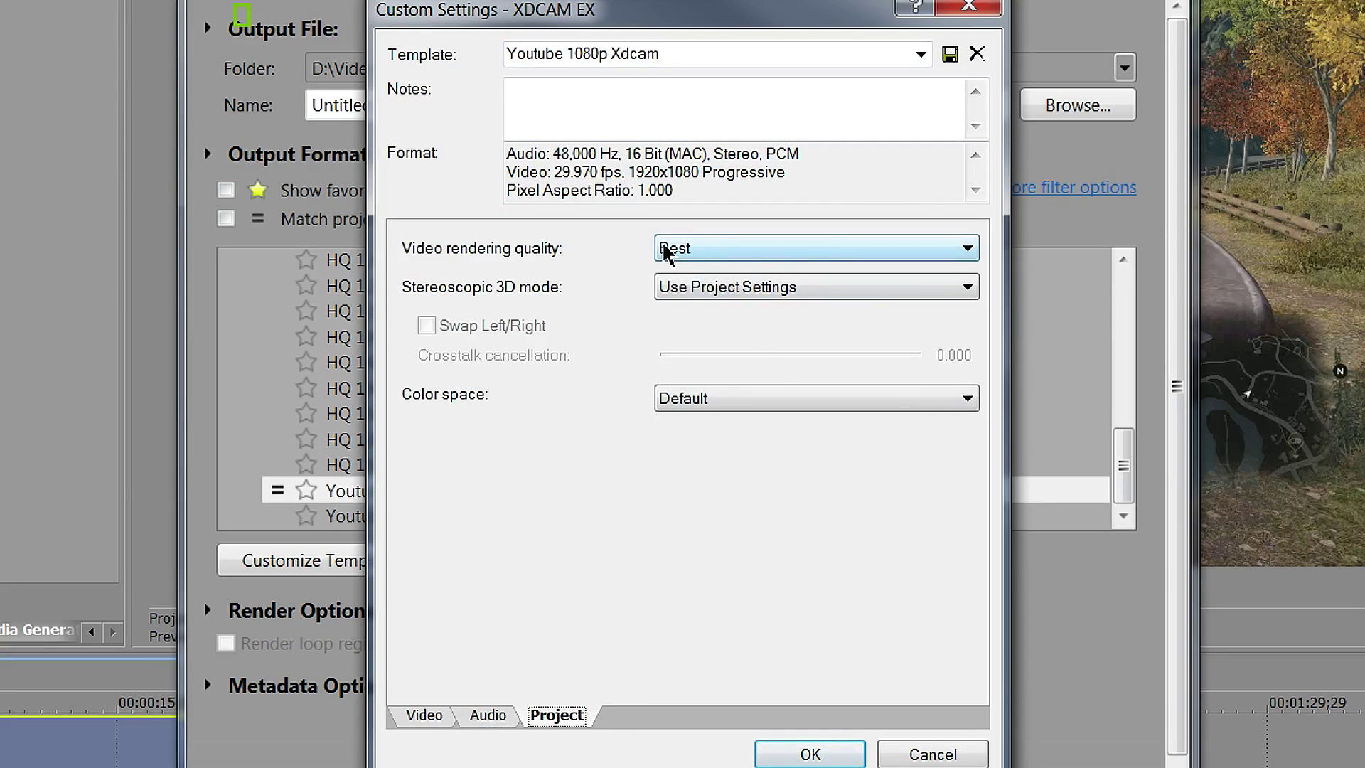
left_click(426, 716)
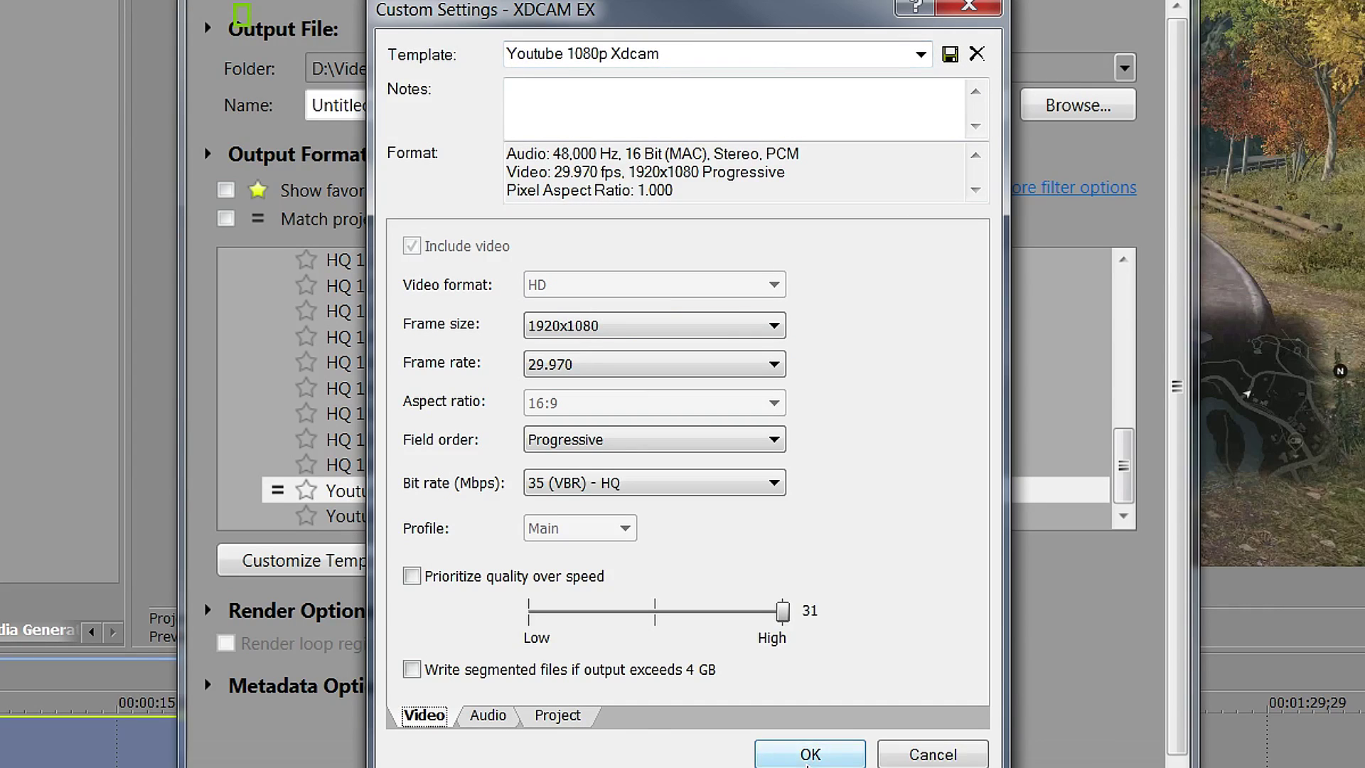
left_click(810, 755)
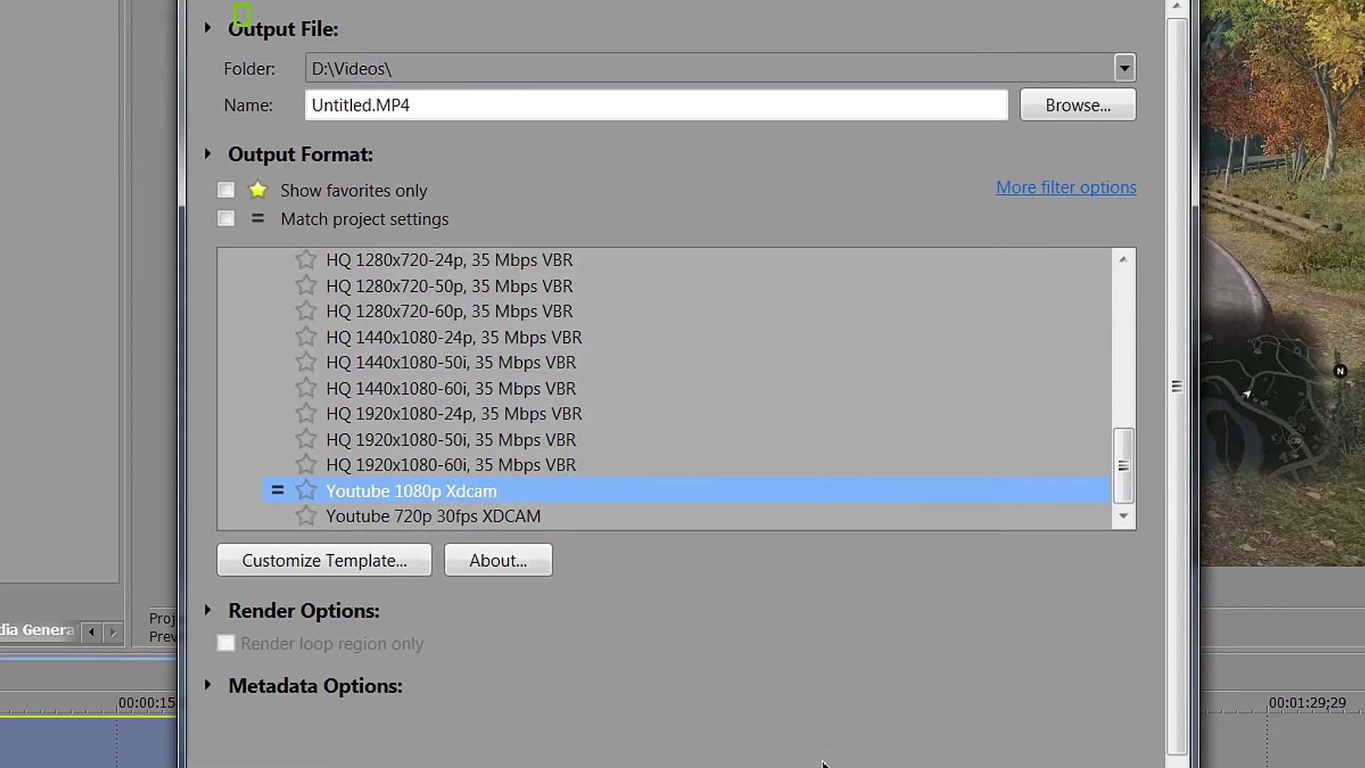
Name the output 'test' and render it to D:\Videos\test.MP4.
double_click(444, 107)
type("test")
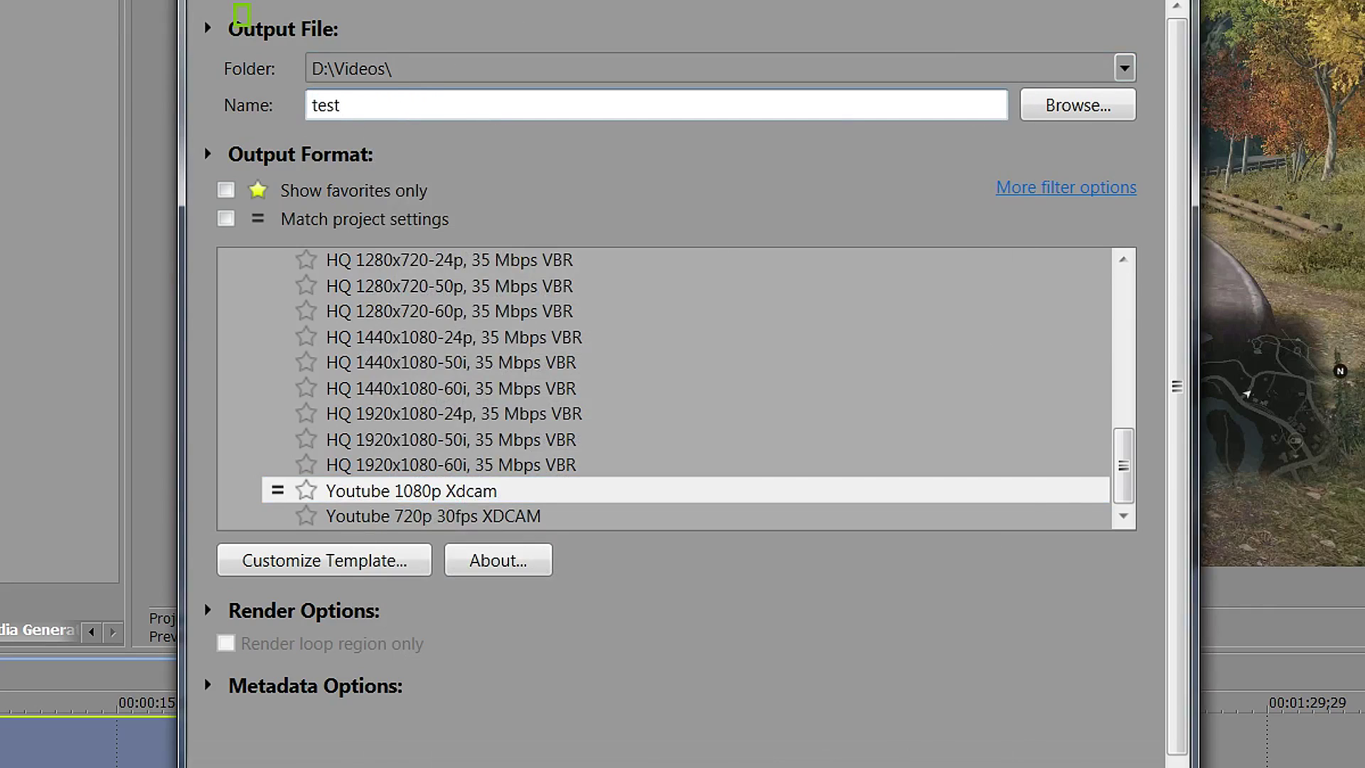
key("Return")
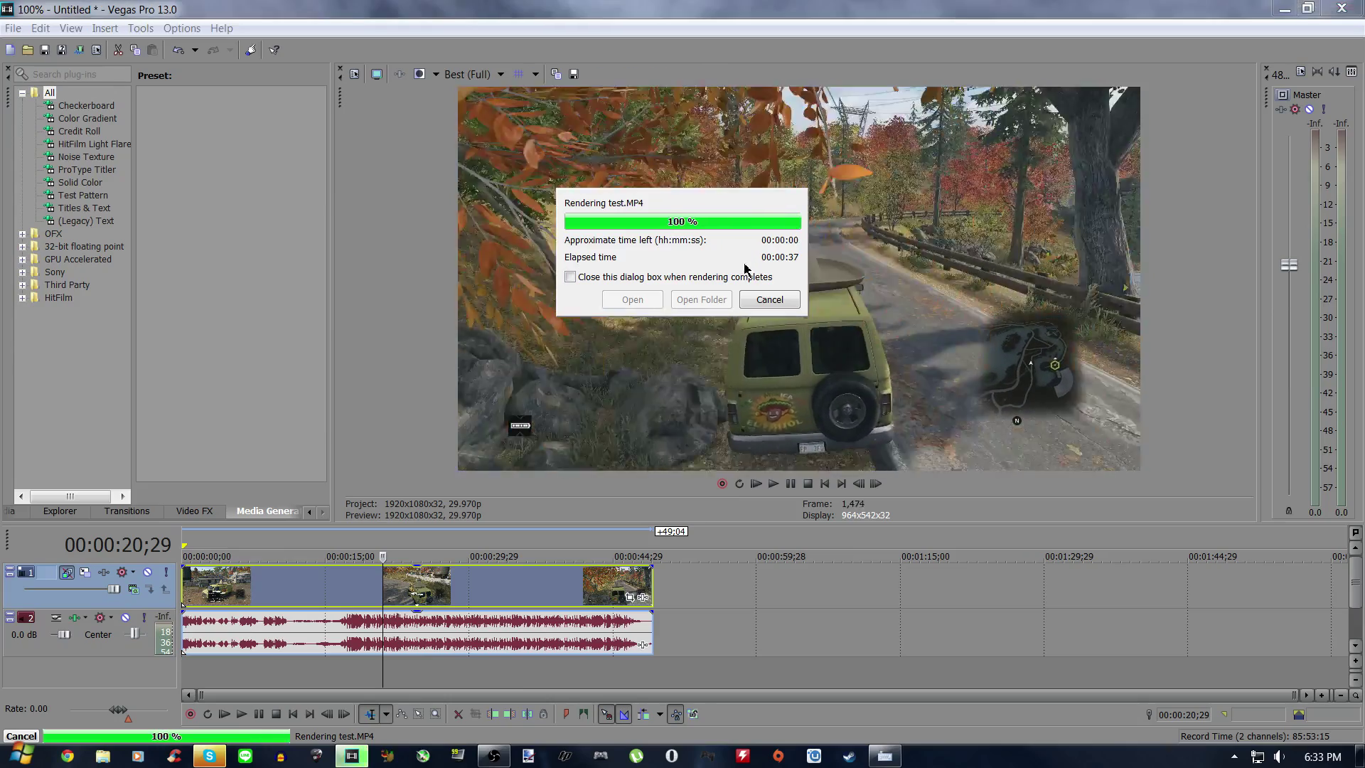
Confirm test.MP4 is 165 MB in the Videos library, then close Explorer.
left_click(770, 299)
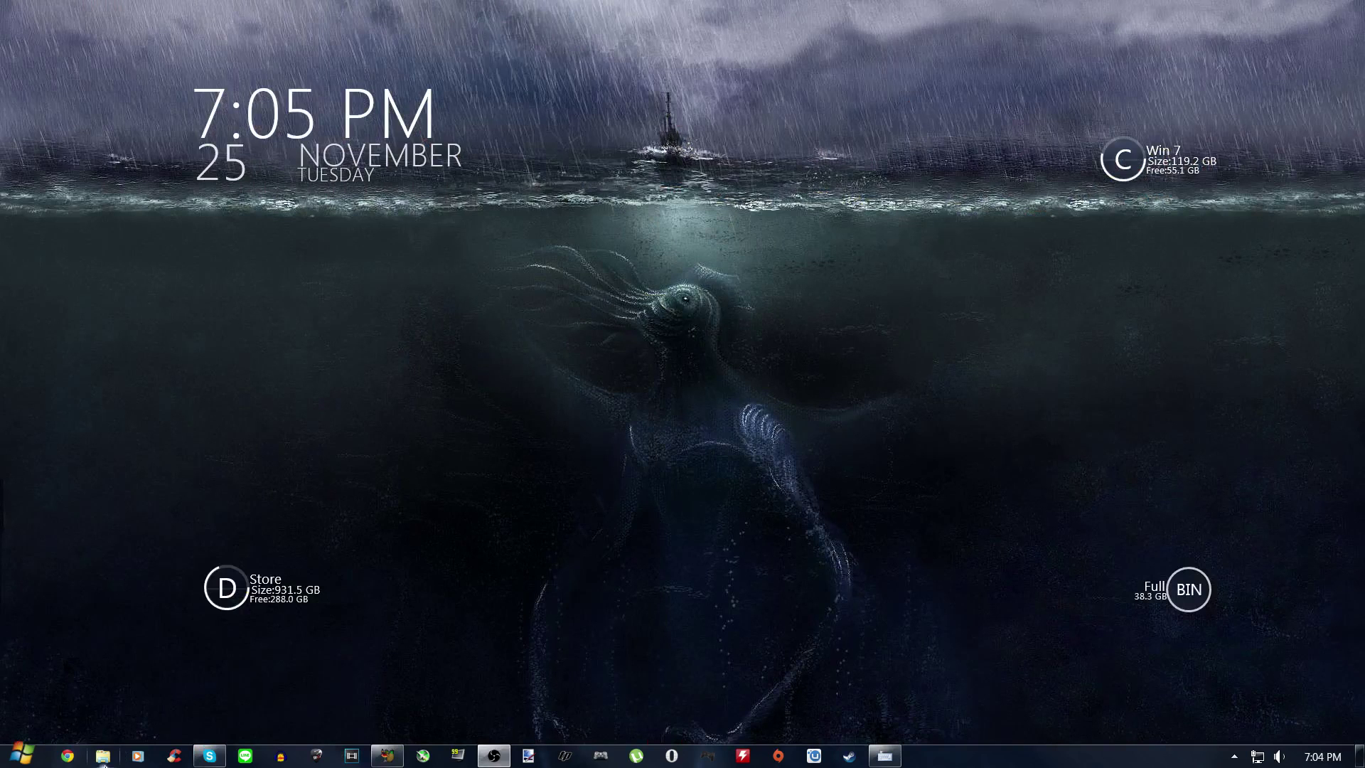
left_click(103, 758)
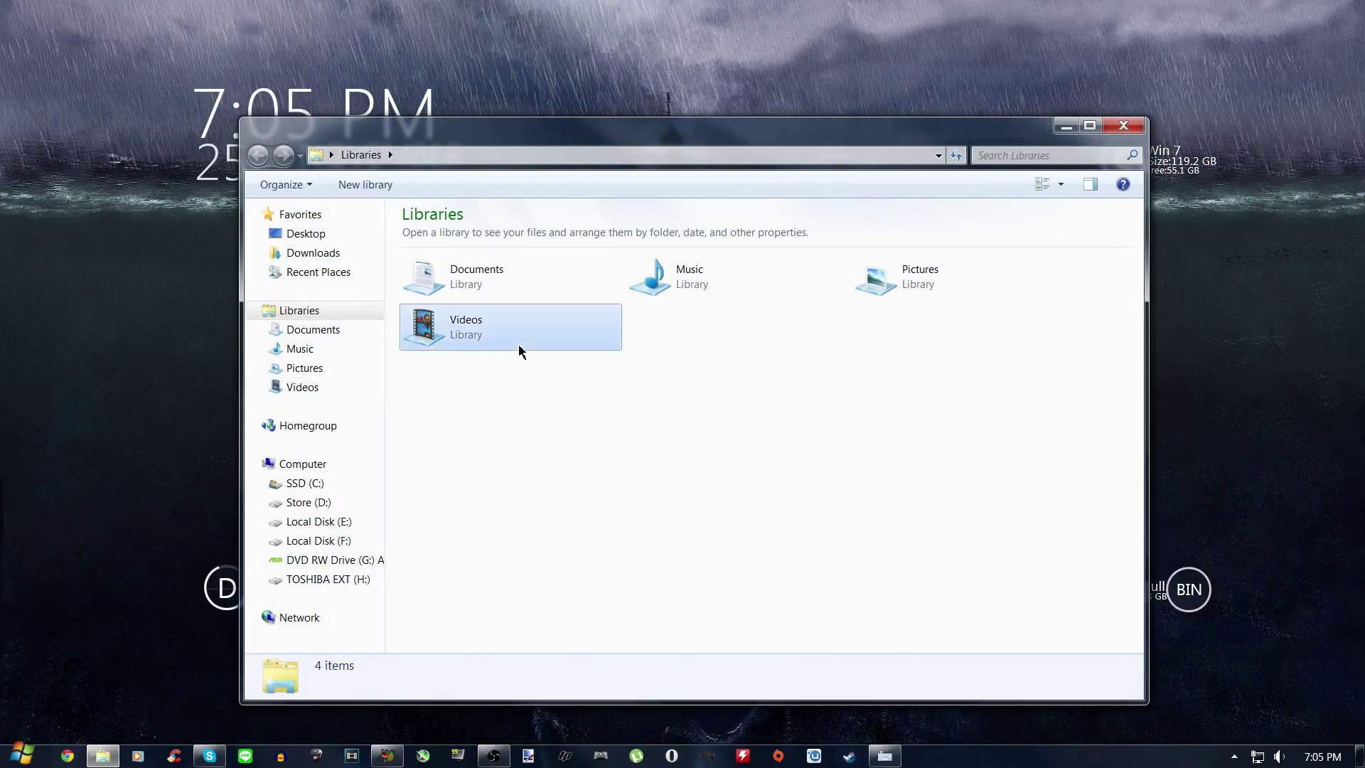
double_click(521, 346)
left_click_drag(1136, 491, 1132, 622)
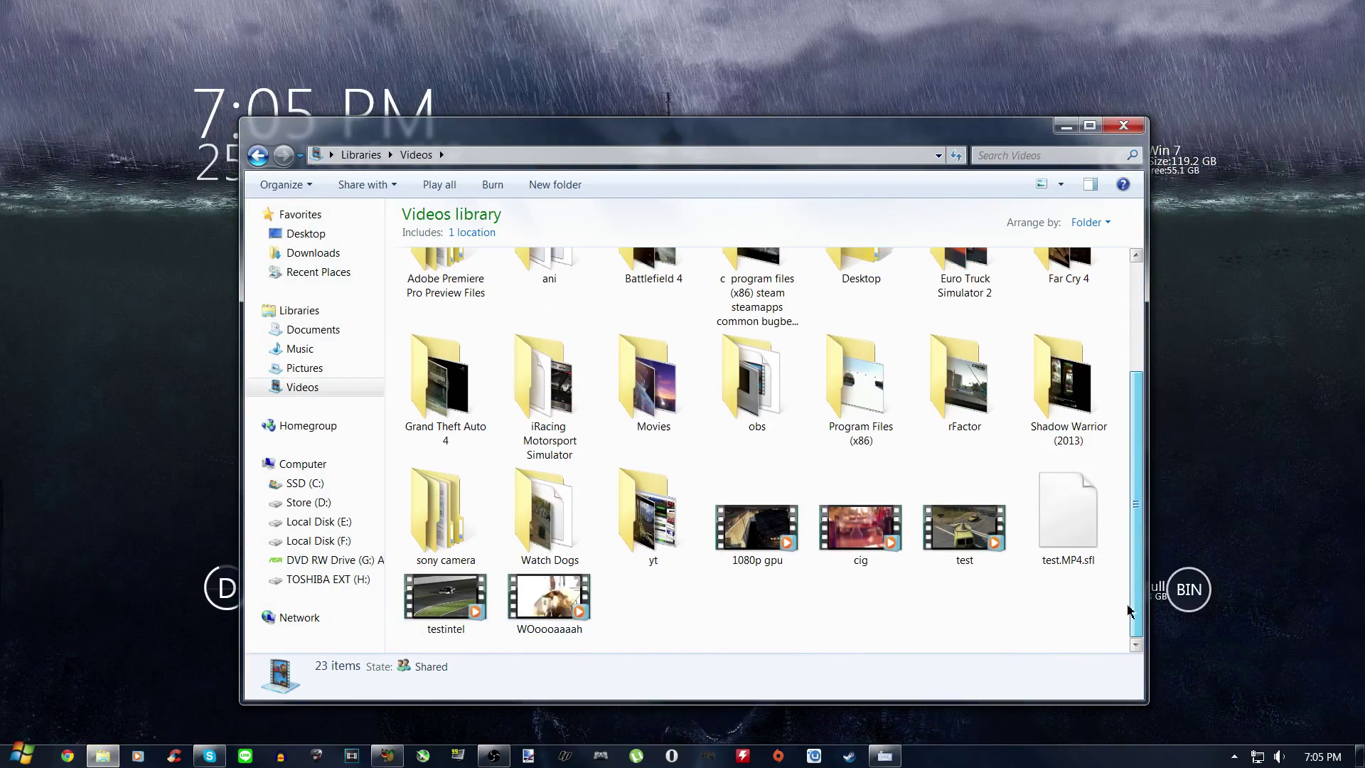
left_click(964, 519)
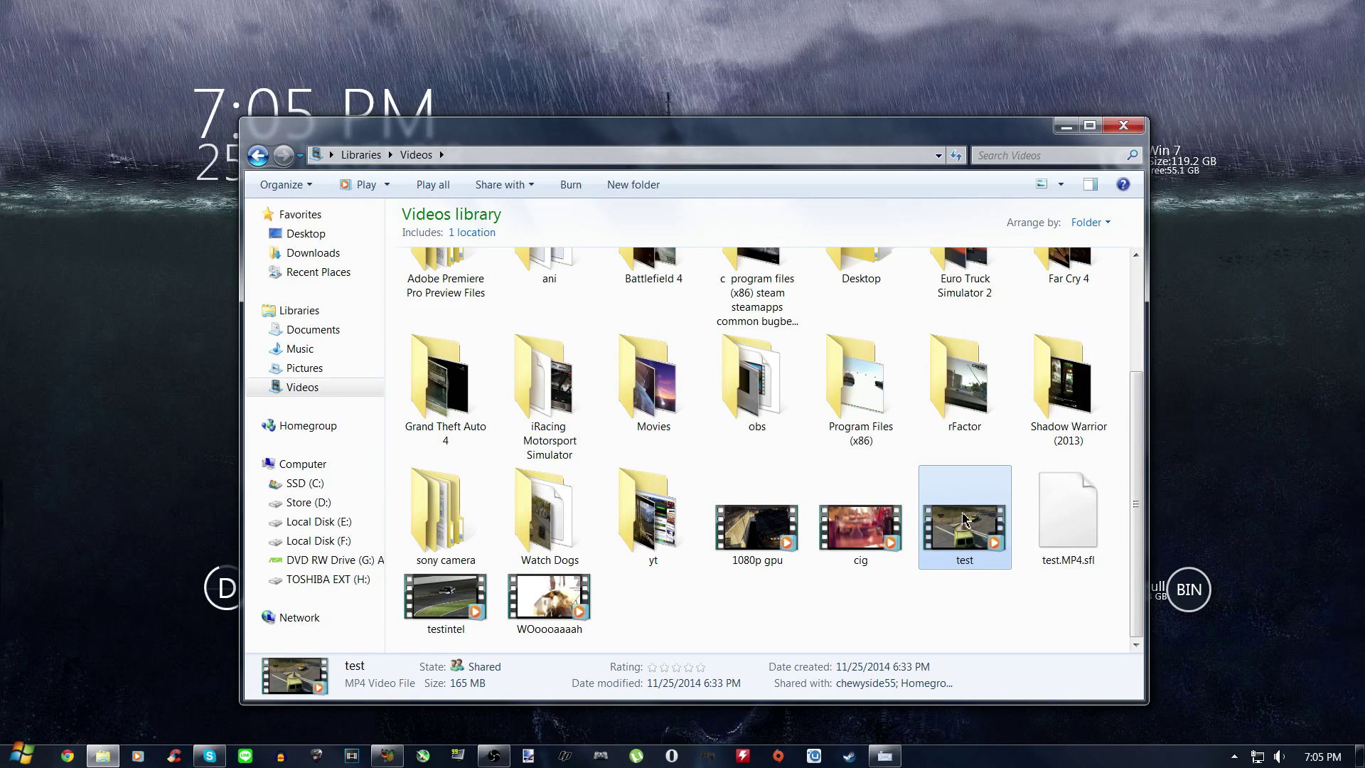
left_click(1136, 126)
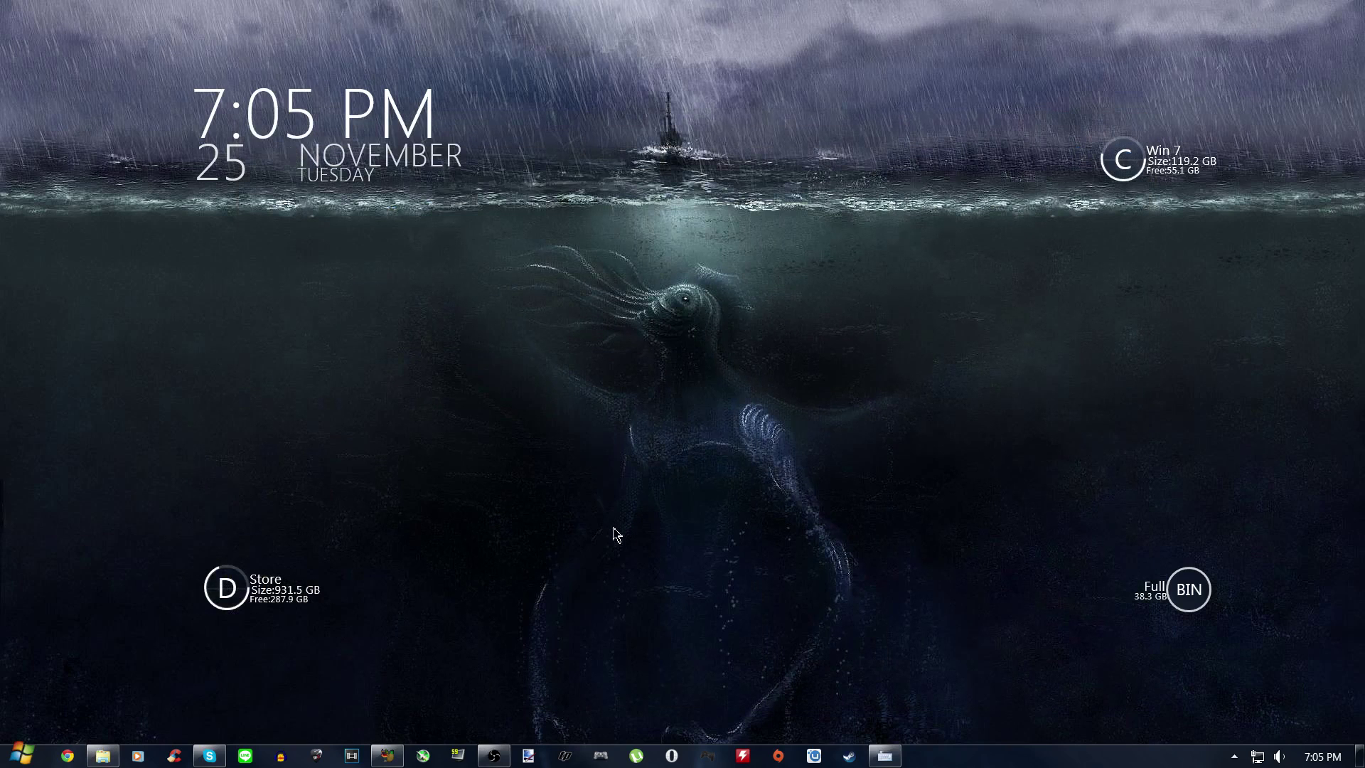
Restore HandBrake and look through its Filters, Video, Audio, Subtitles and Advanced tabs.
left_click(386, 755)
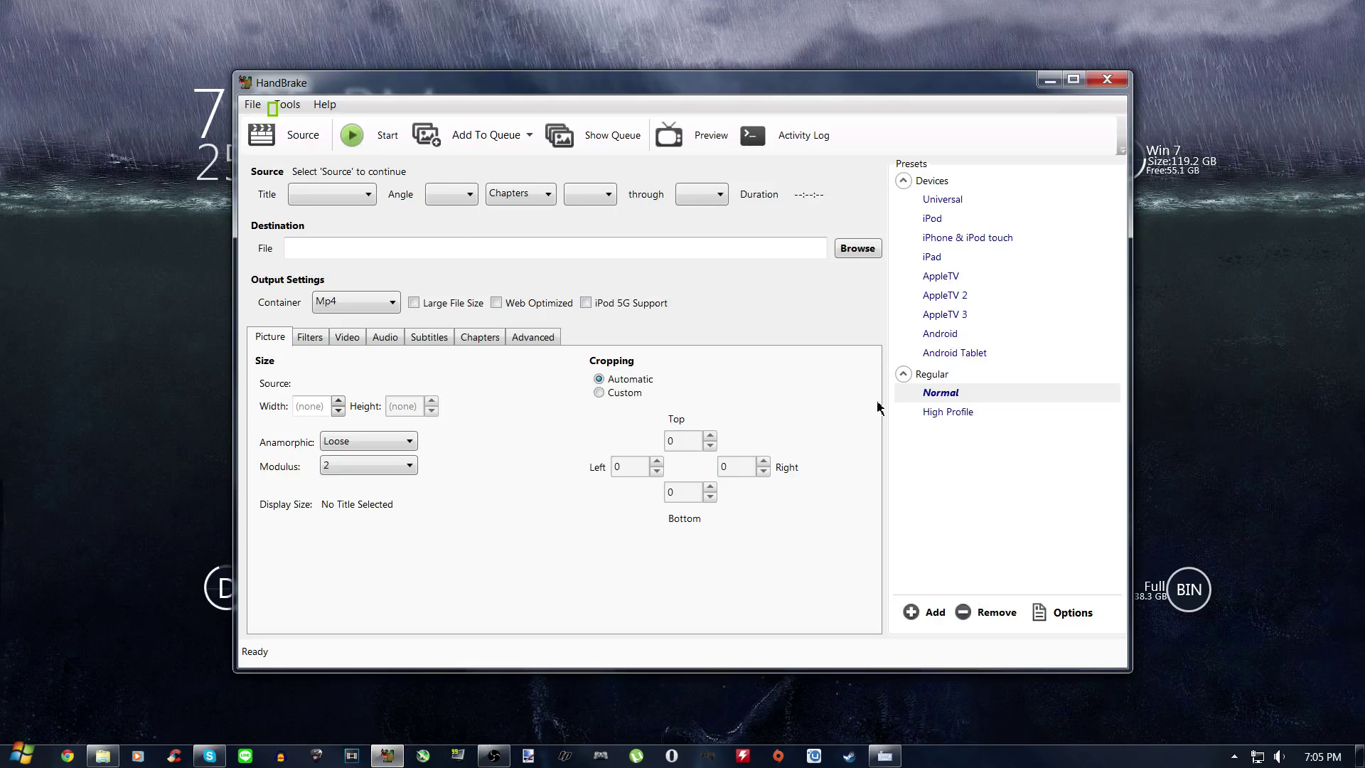
mouse_move(876, 97)
left_mouse_down()
mouse_move(935, 83)
mouse_move(900, 87)
left_mouse_up()
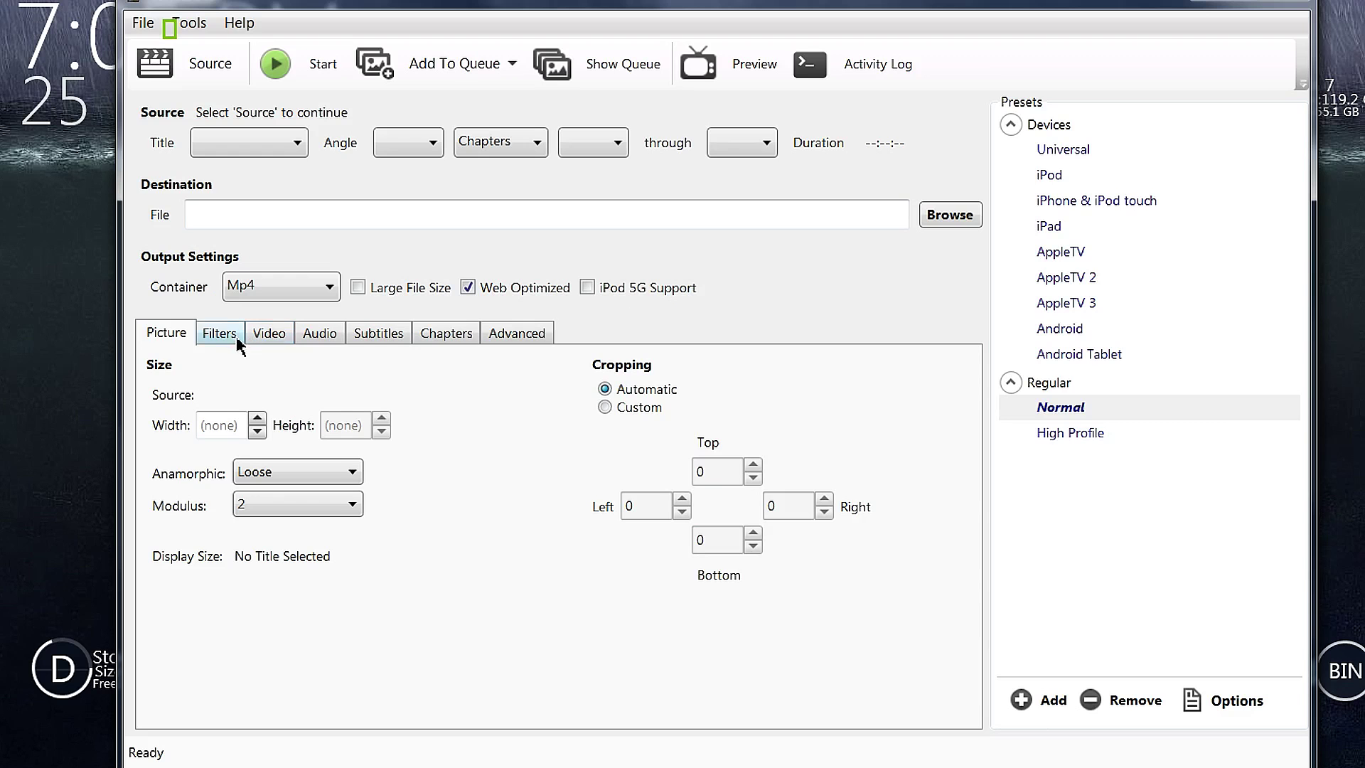
left_click(217, 335)
left_click(269, 335)
left_click(319, 335)
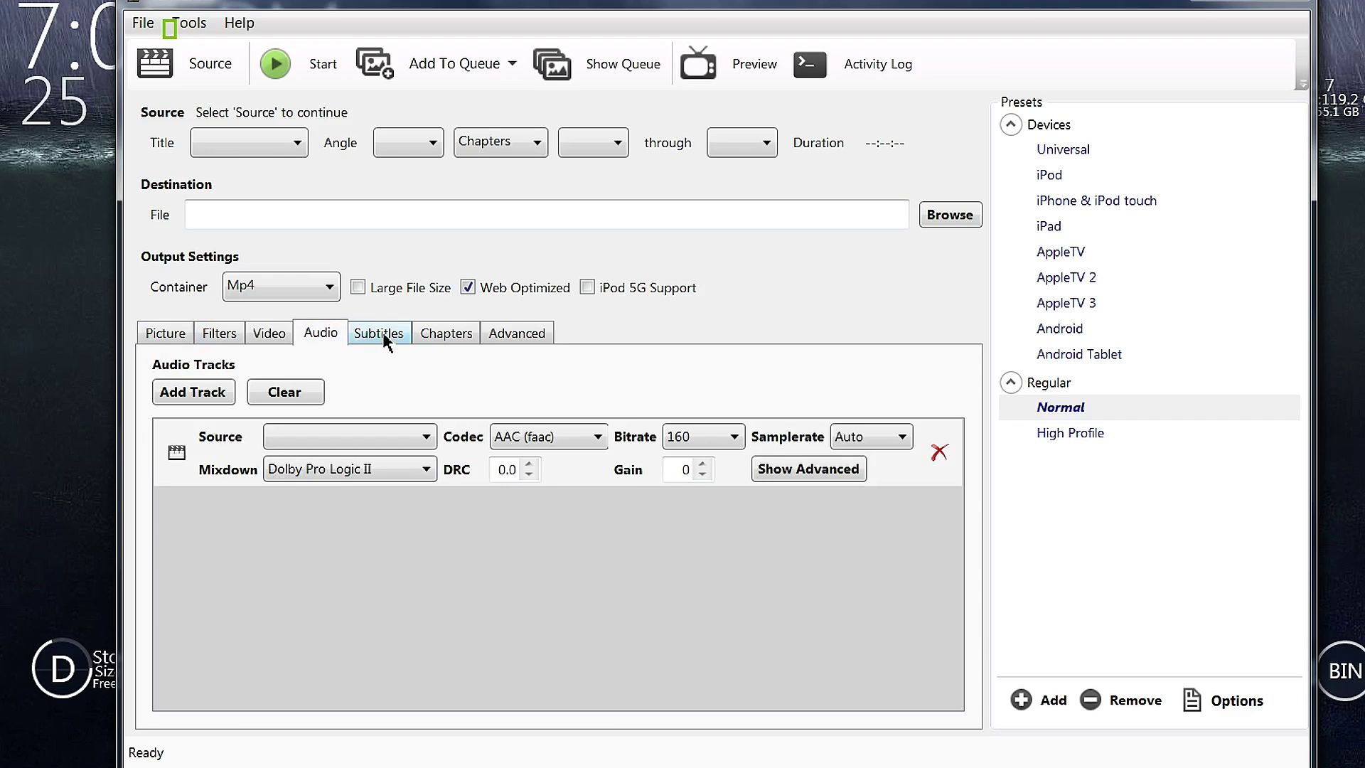
left_click(383, 337)
left_click(520, 336)
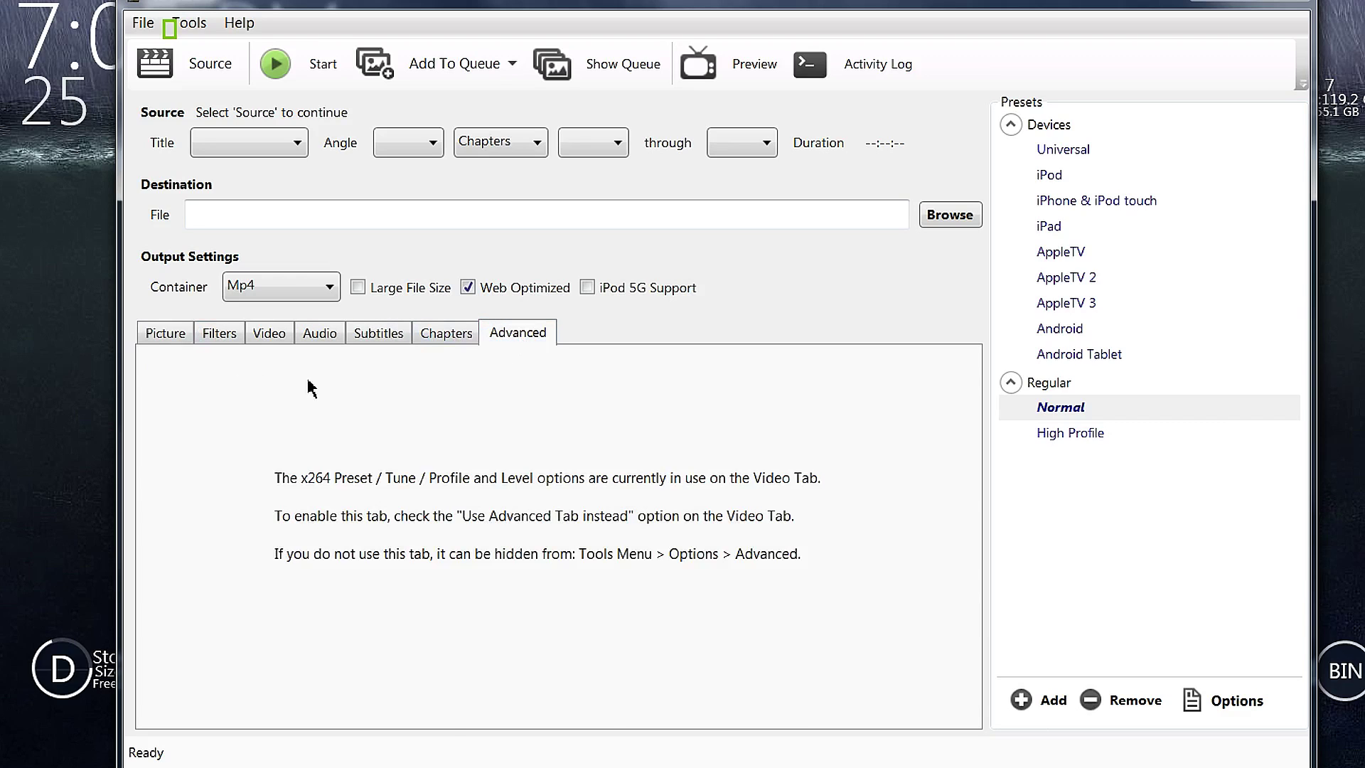
Raise the Video tab's Constant Quality from RF 20 to RF 22.
left_click(269, 334)
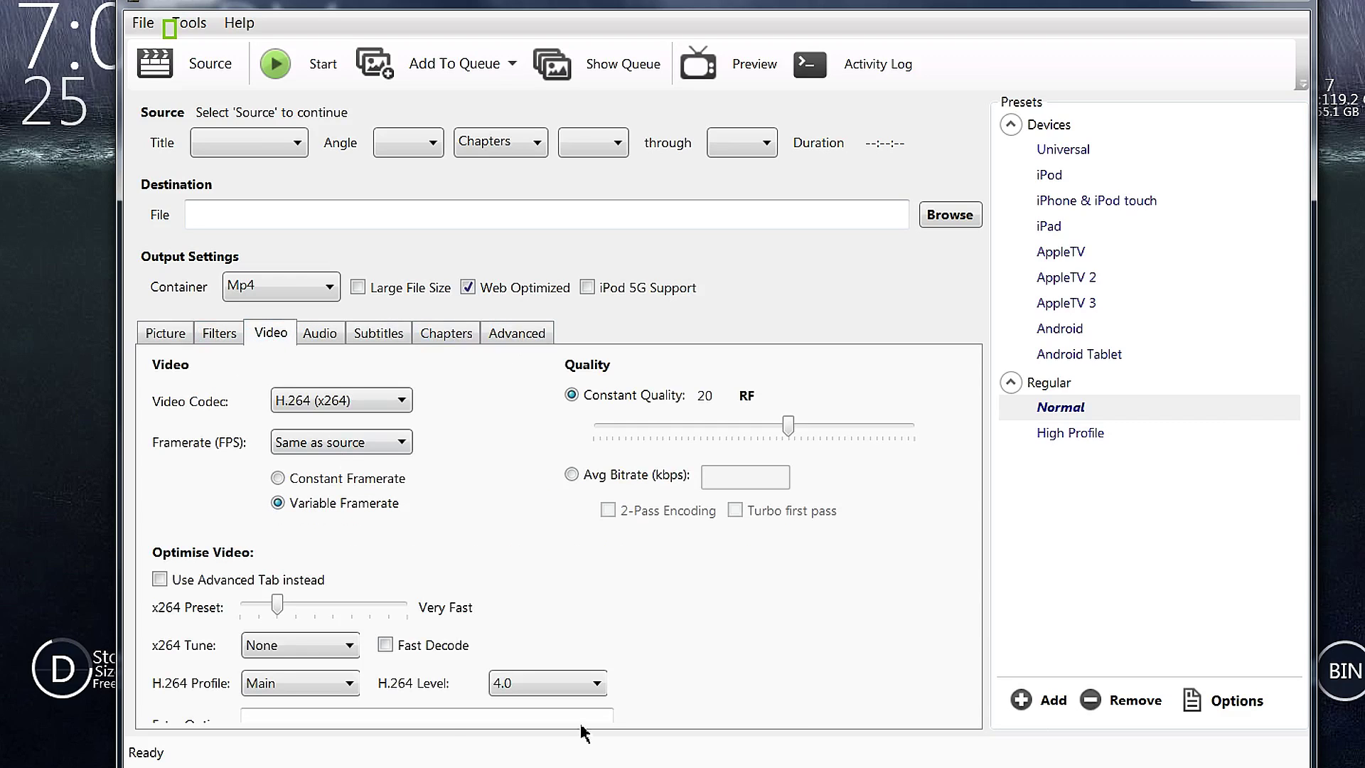
mouse_move(791, 429)
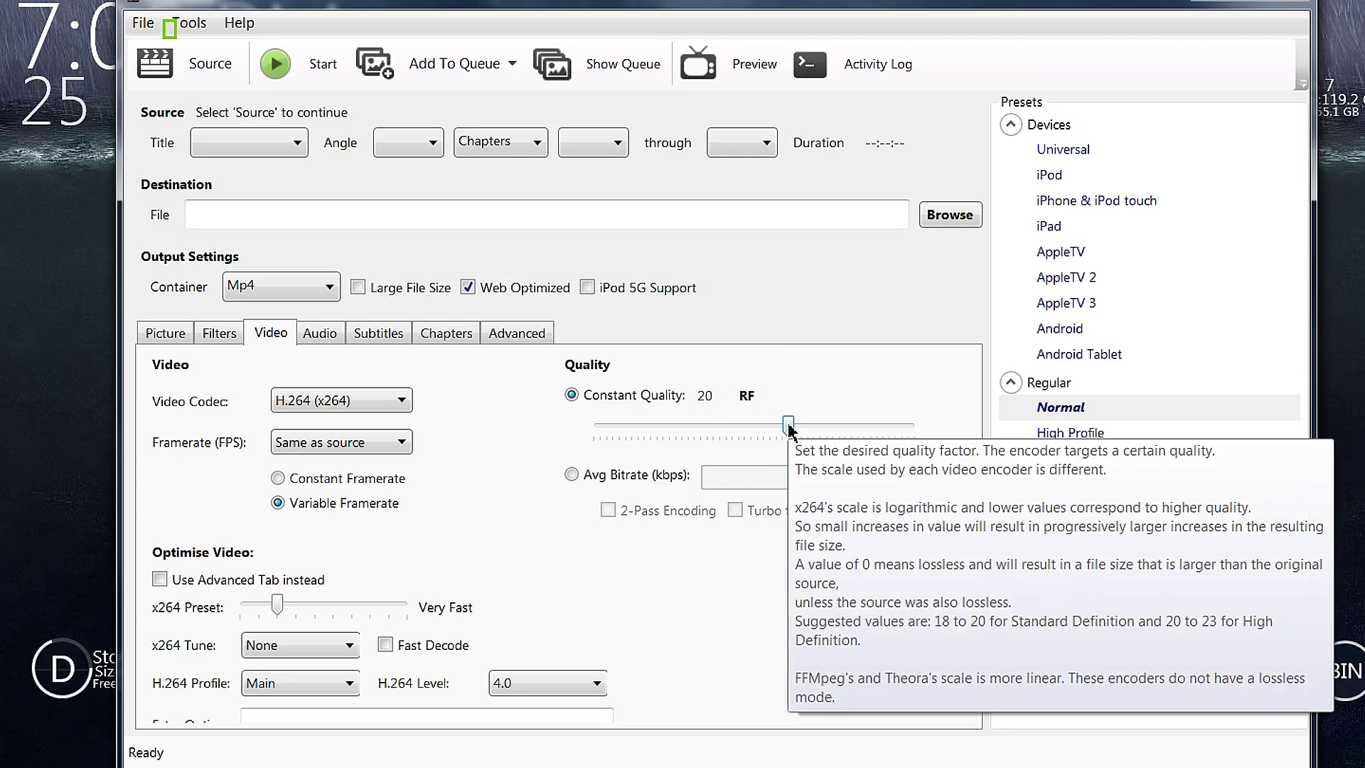
left_click_drag(789, 430, 777, 431)
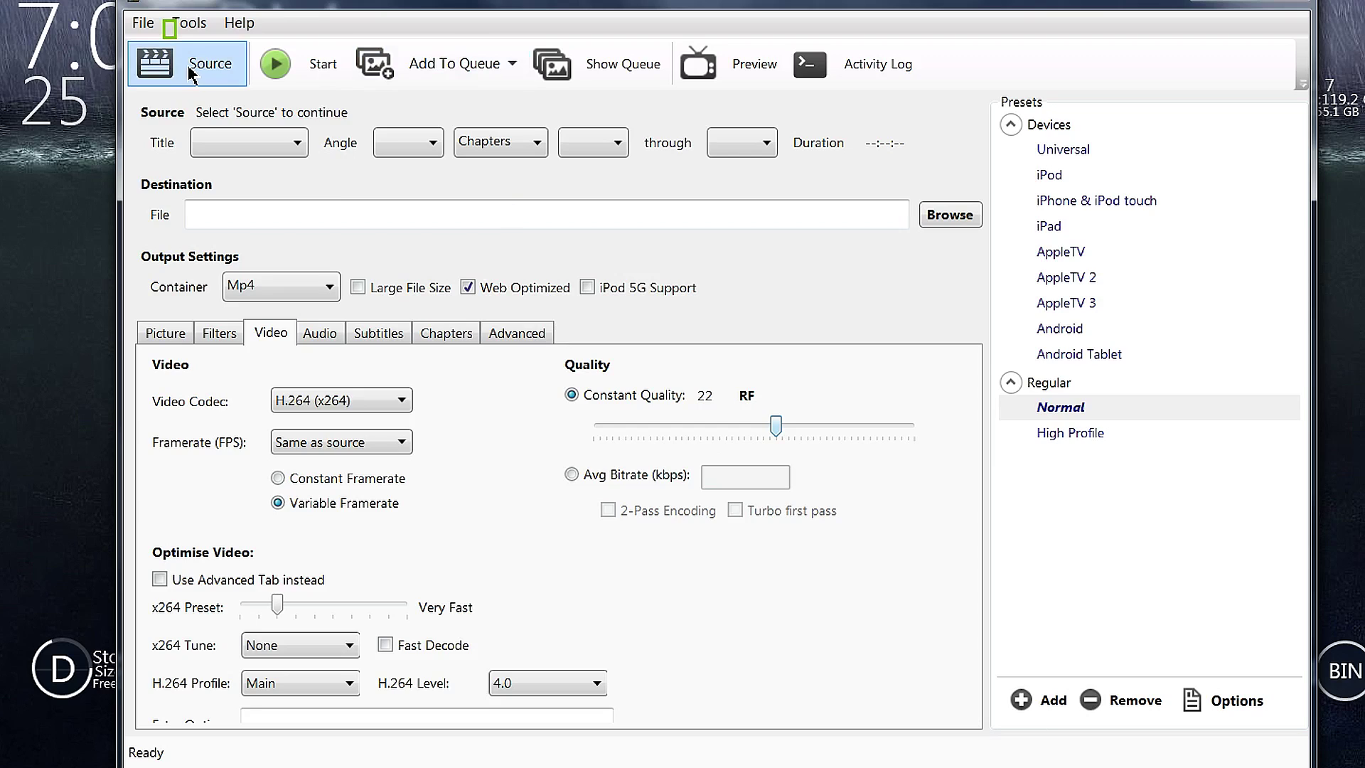
left_click(191, 72)
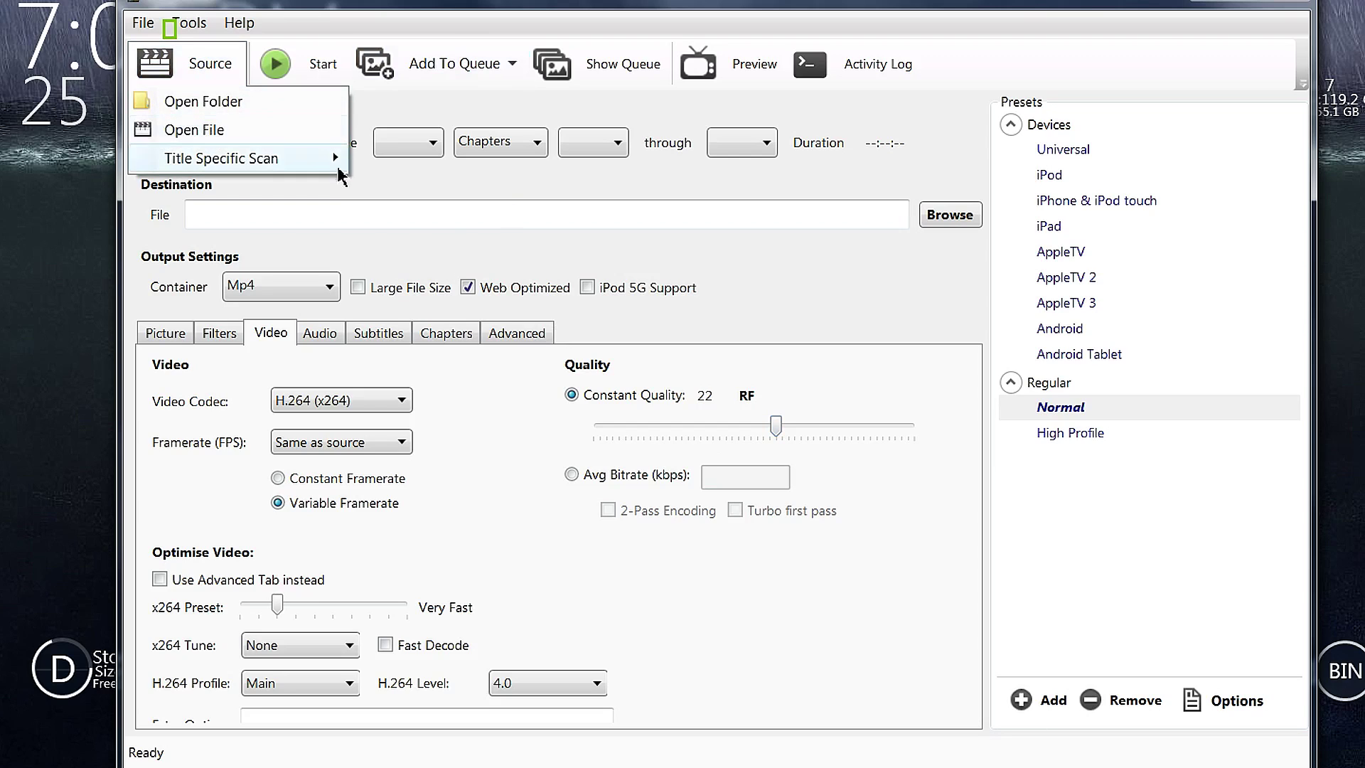
Load the 49-second test video as HandBrake's source file.
left_click(206, 132)
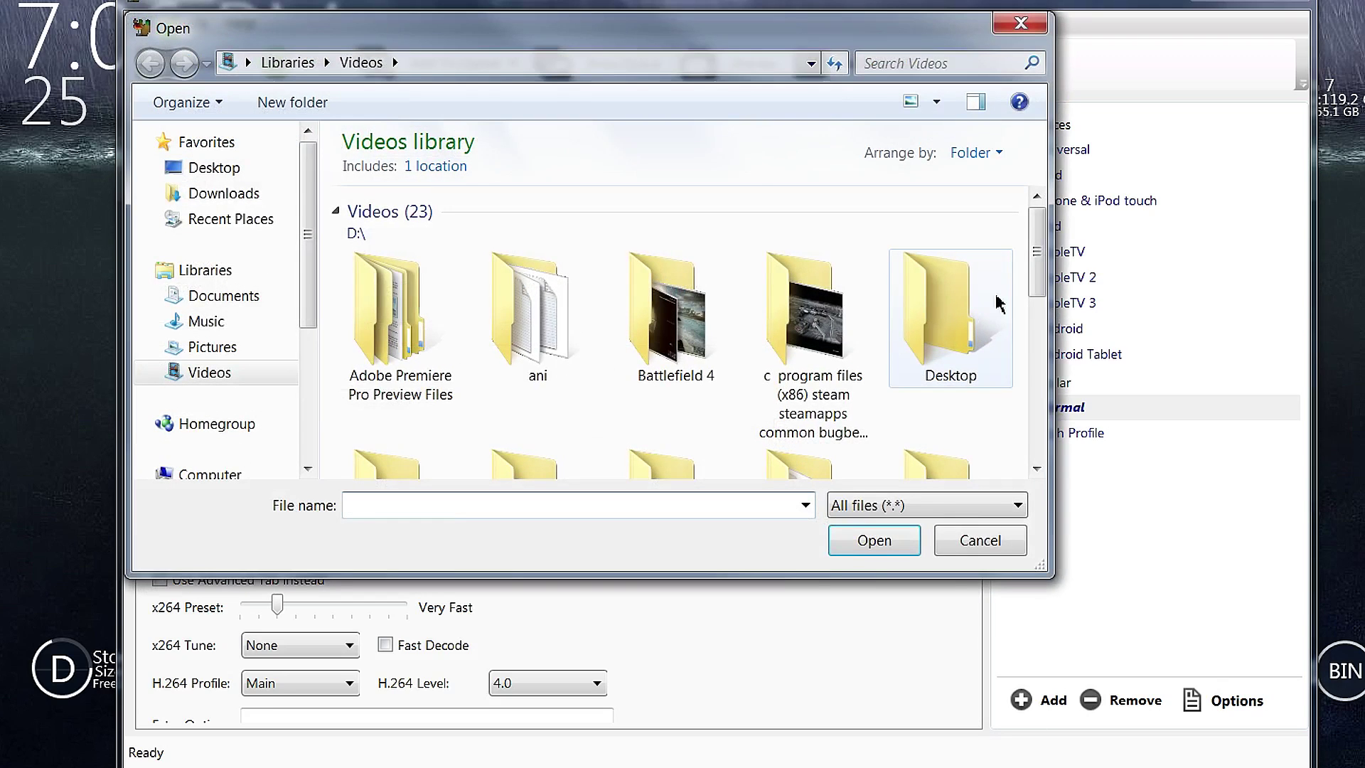
left_click_drag(1036, 268, 1026, 475)
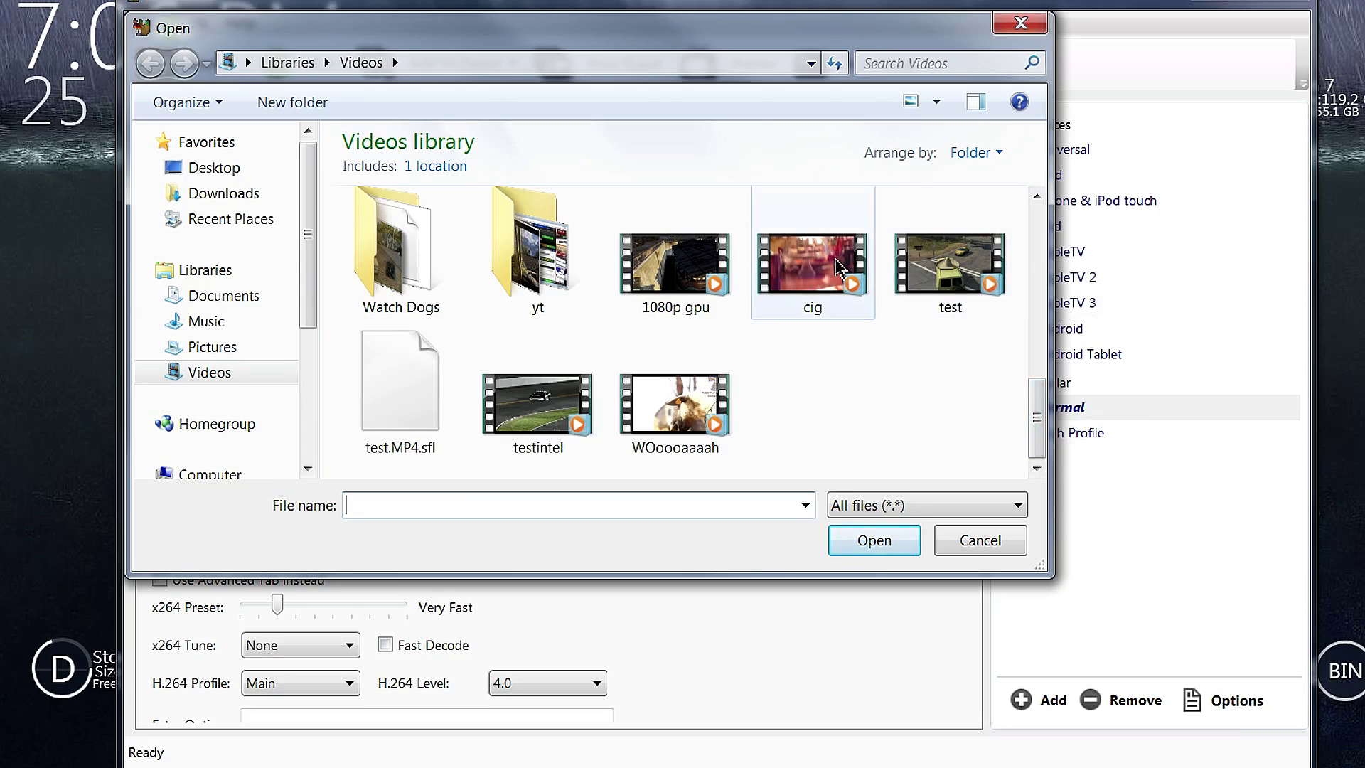
left_click(949, 262)
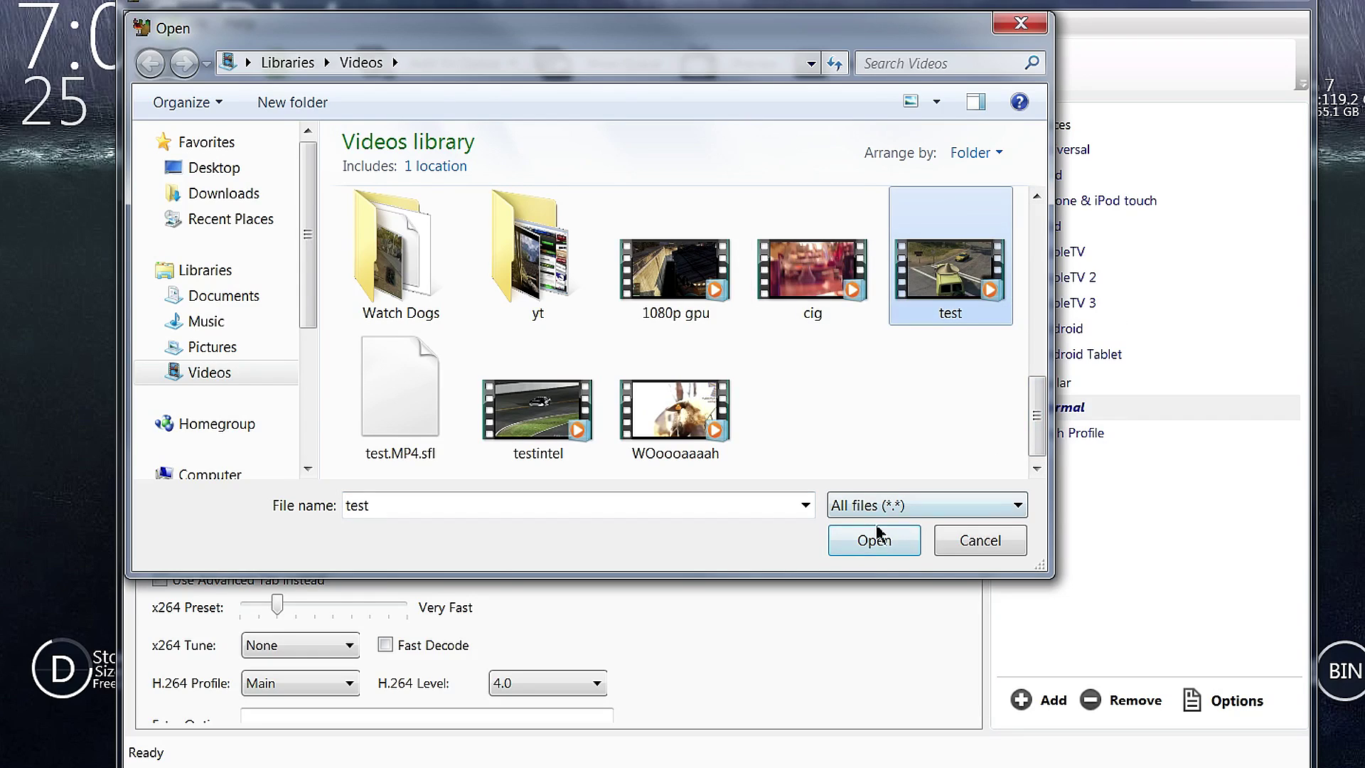
left_click(882, 550)
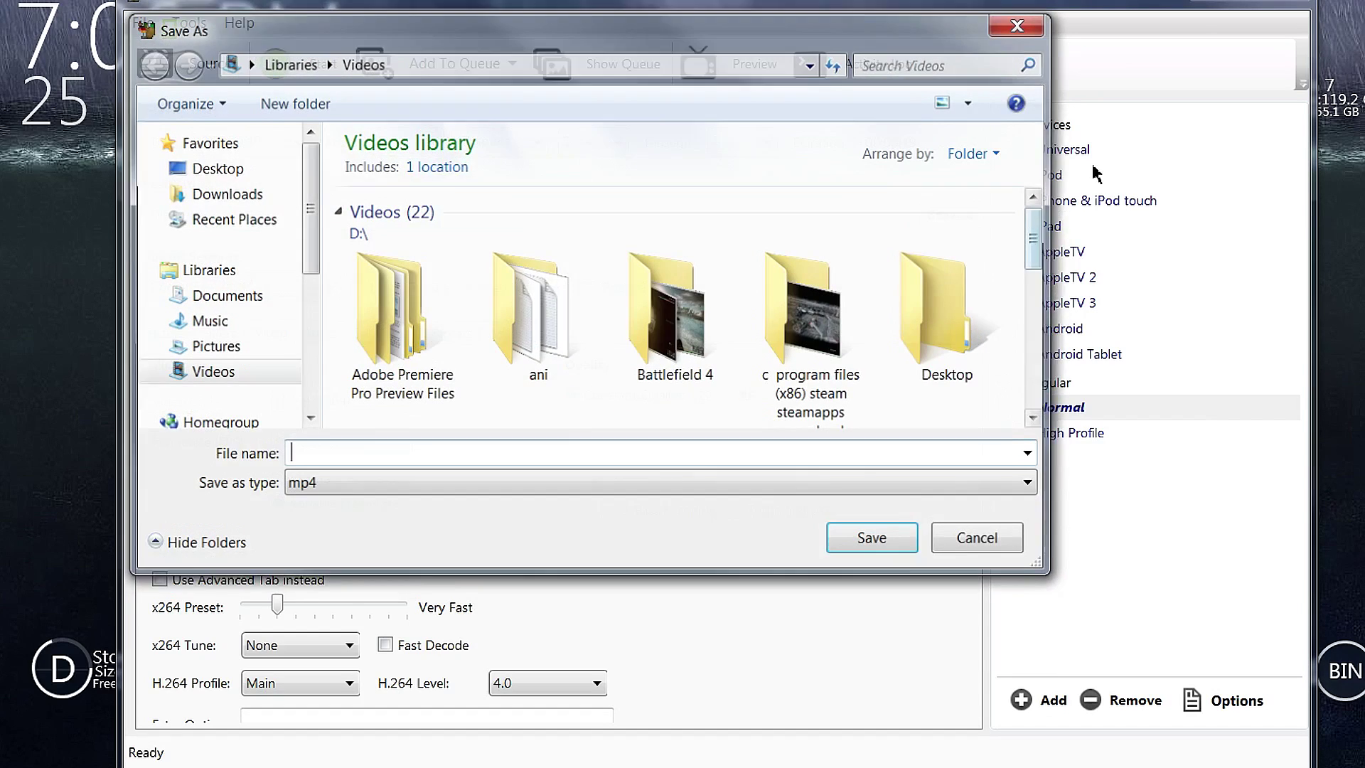
Set the output file to D:\Videos\test hb.mp4 with mp4 type.
left_click(1043, 388)
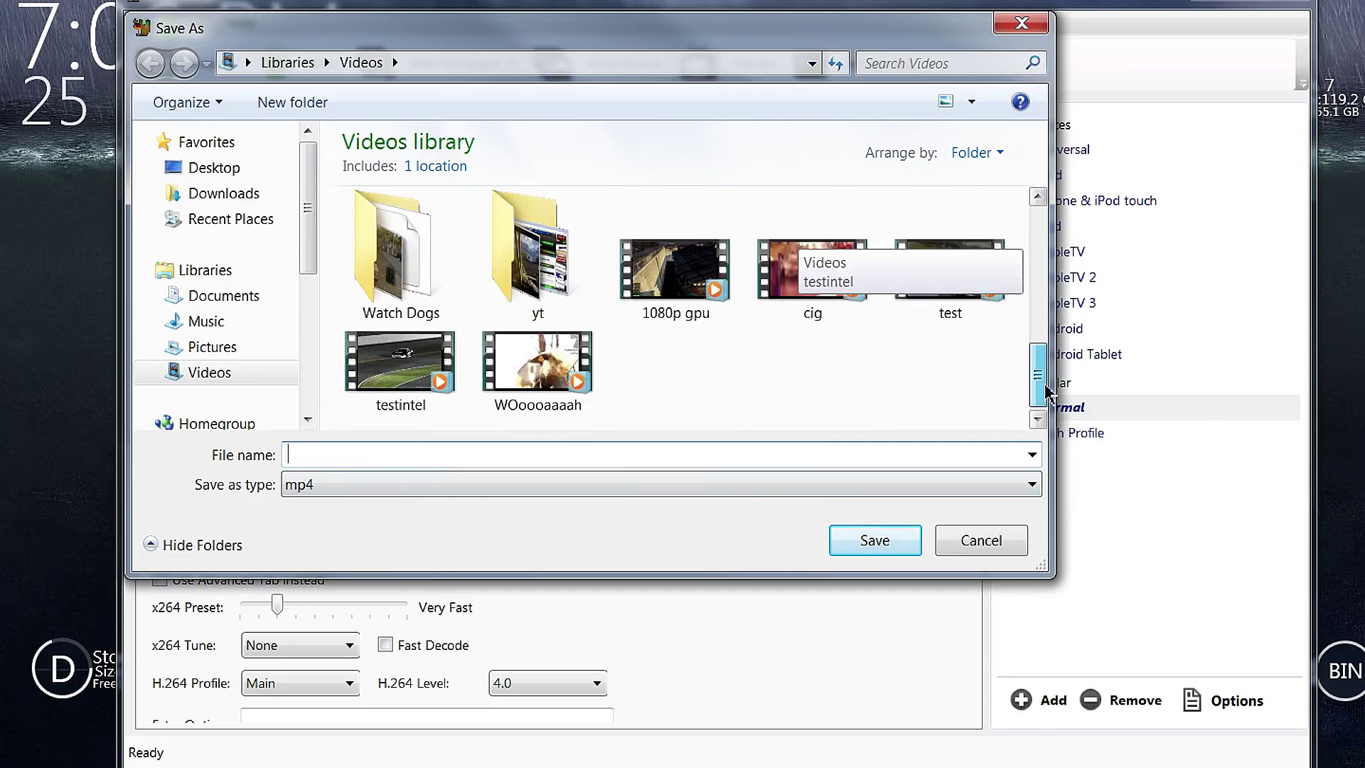
left_click(949, 274)
left_click(399, 456)
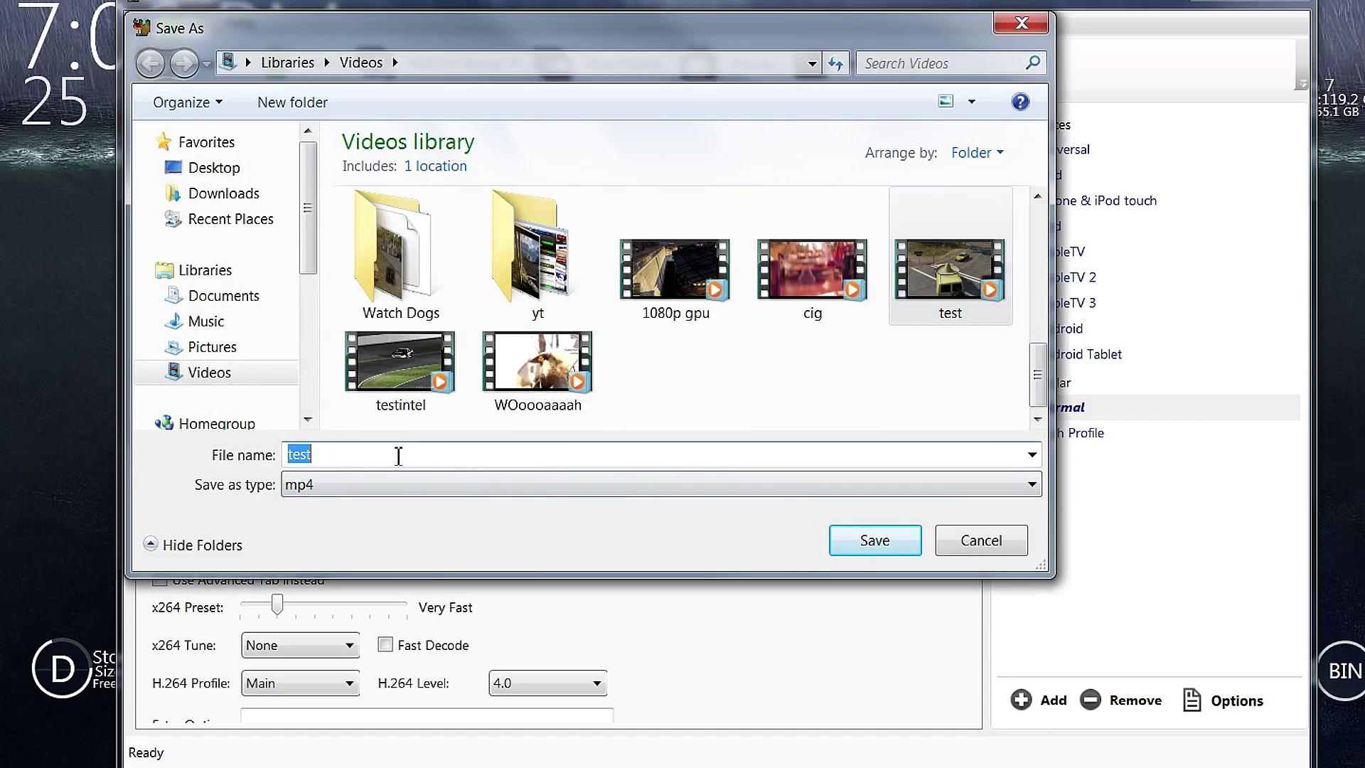
left_click(399, 455)
type("hb")
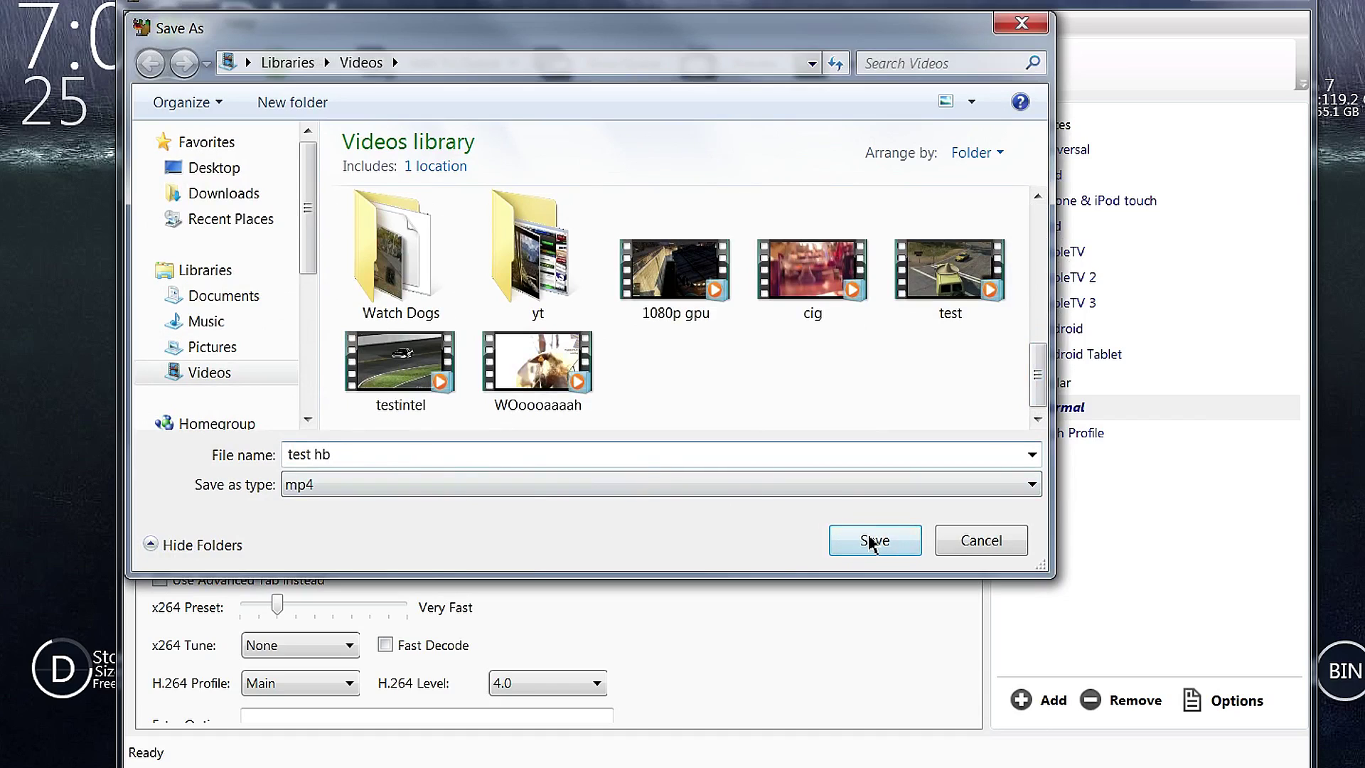
left_click(874, 542)
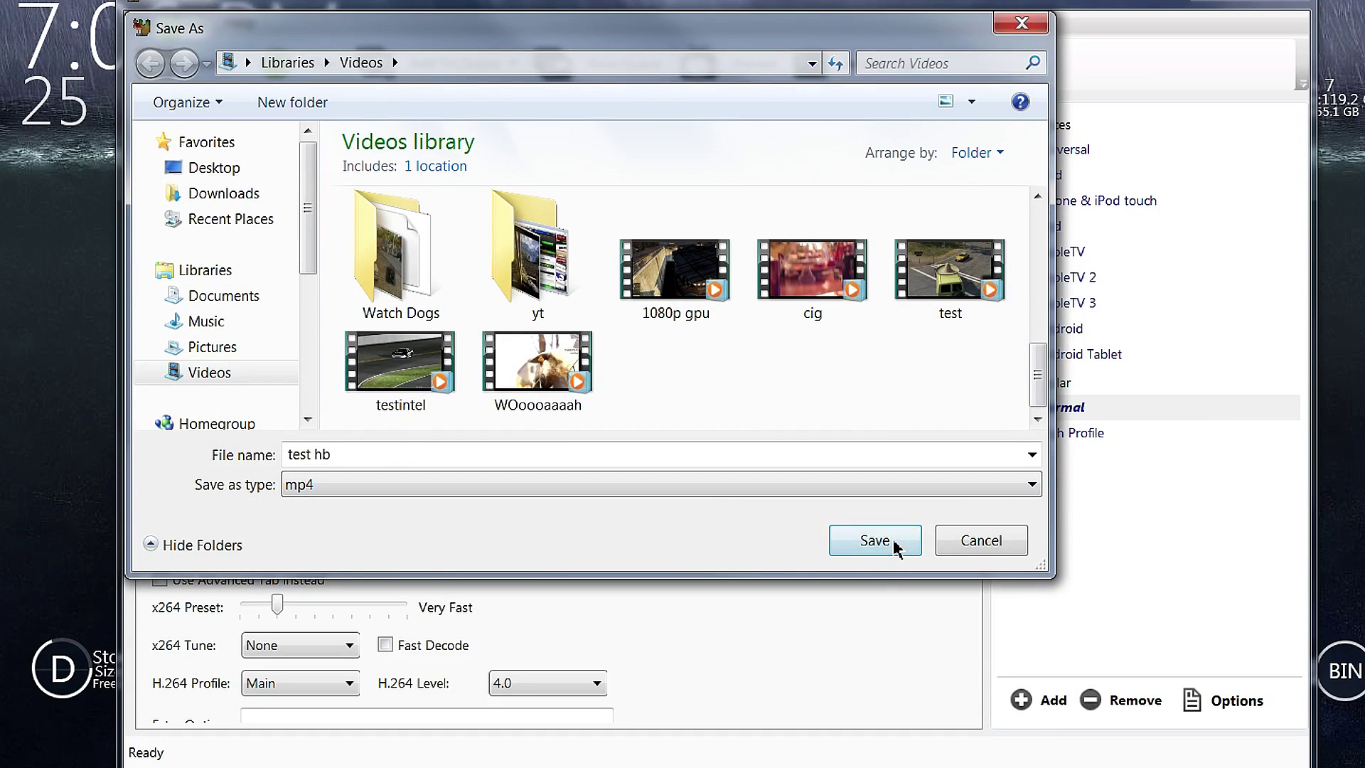
left_click(702, 489)
left_click(702, 497)
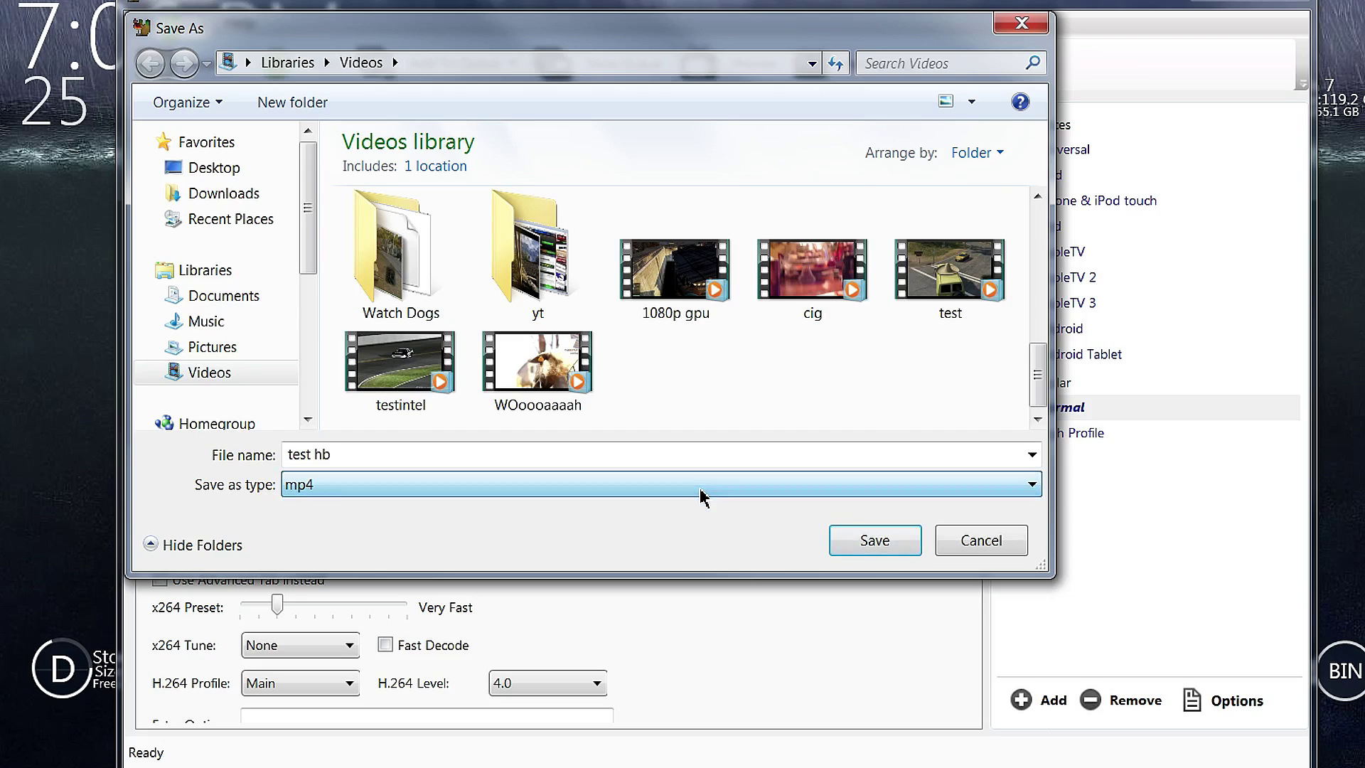
left_click(832, 539)
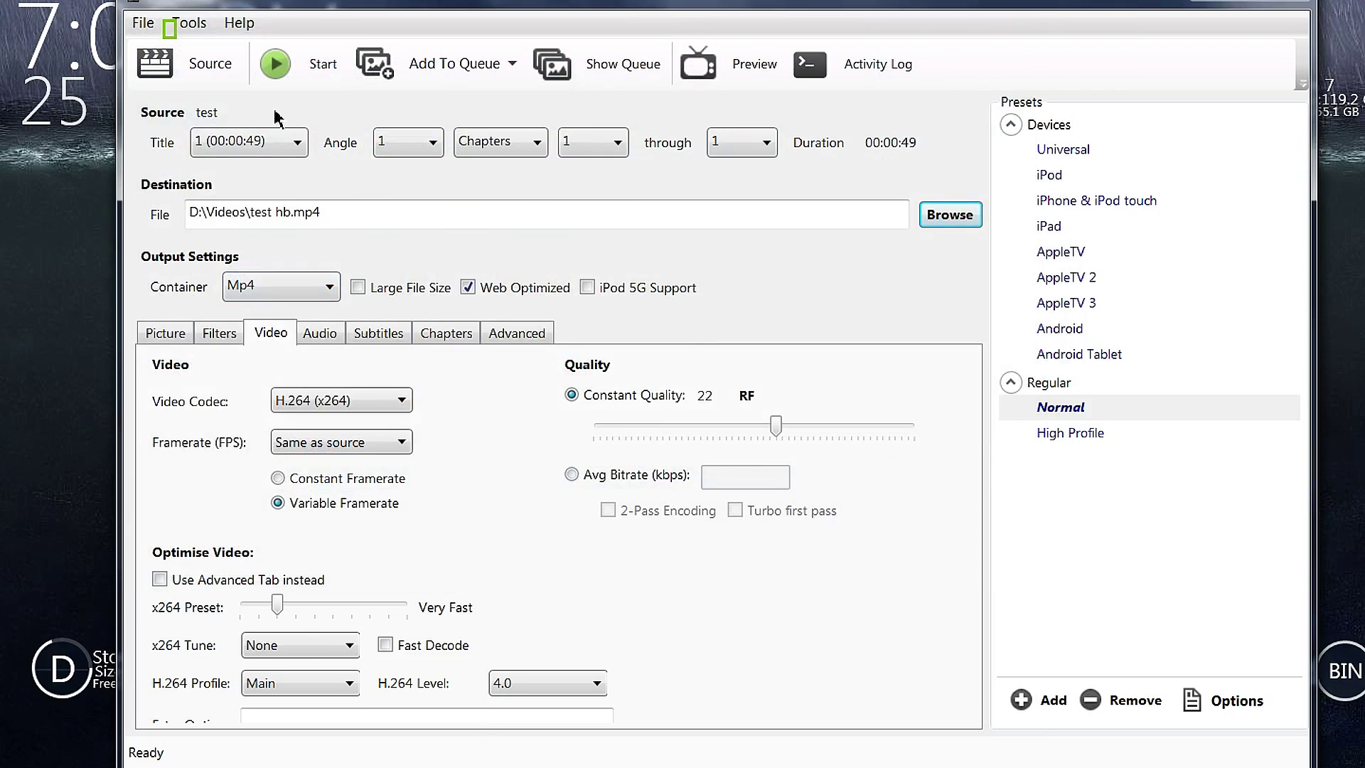
Encode test hb.mp4 and close HandBrake once the queue finishes.
left_click(307, 77)
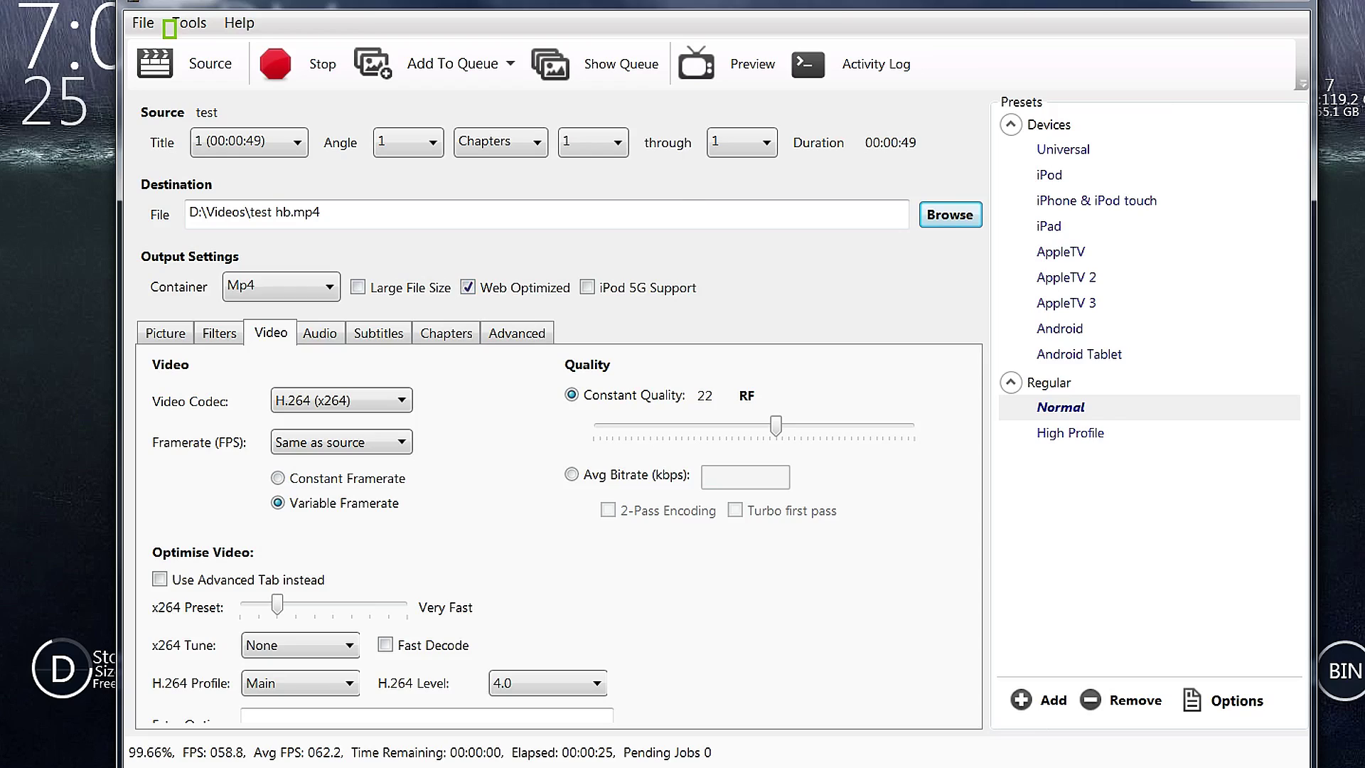
left_click(1266, 4)
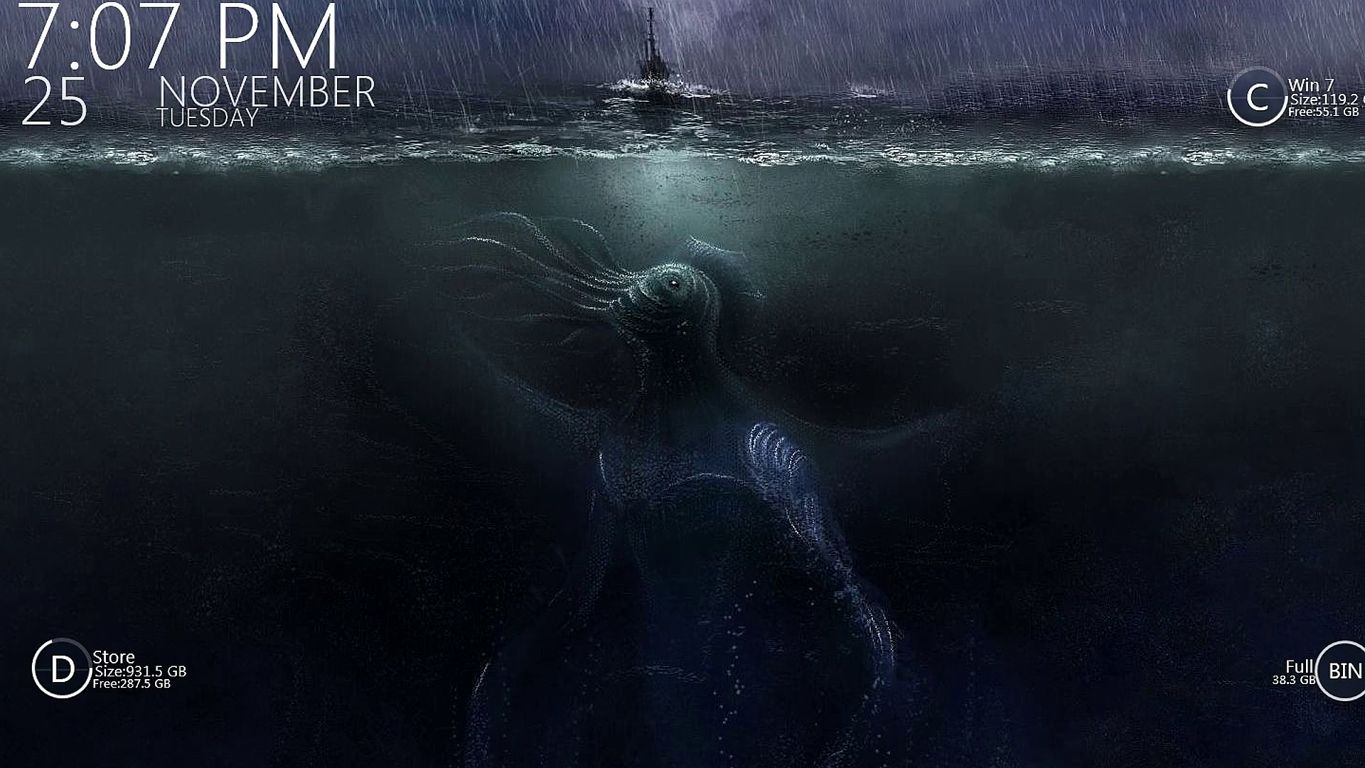
Open the Videos library and play the original test video in Media Player, then close it.
left_click(153, 752)
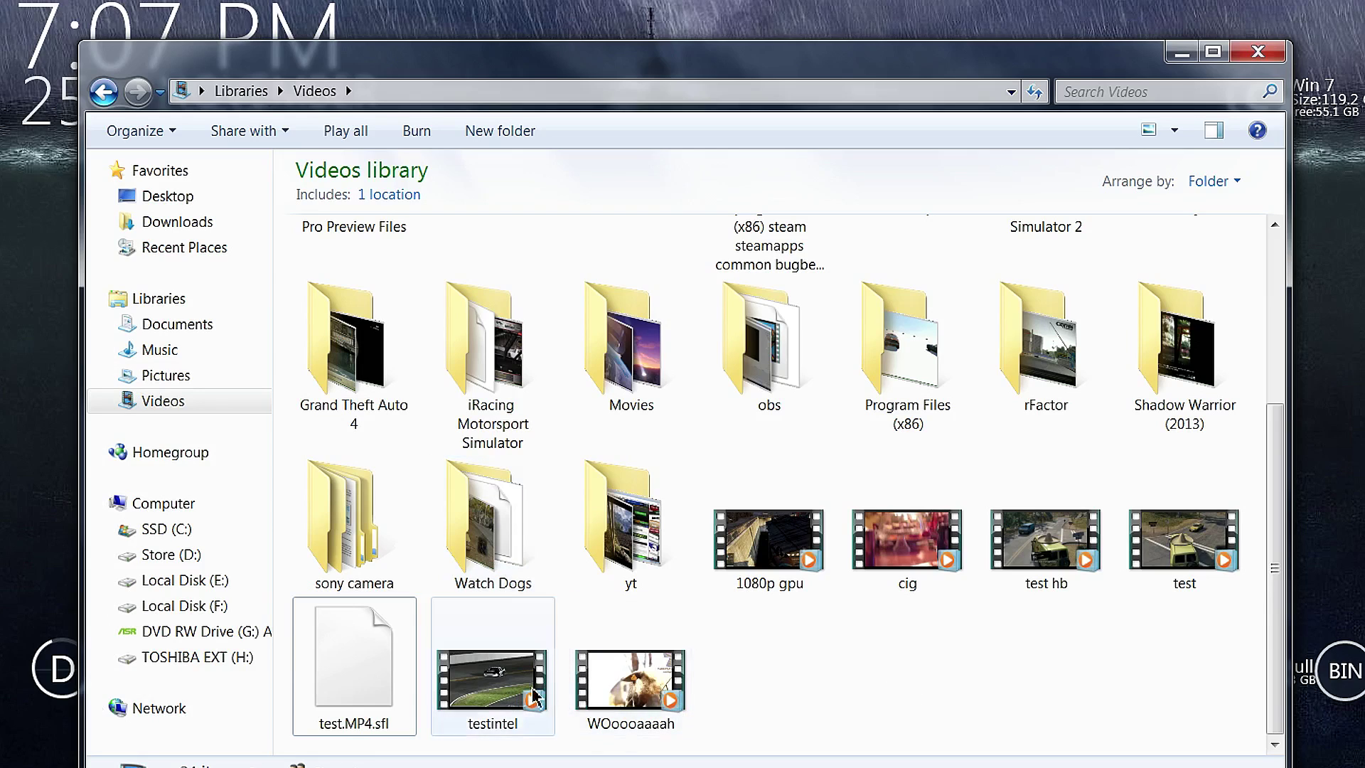
left_click(1063, 580)
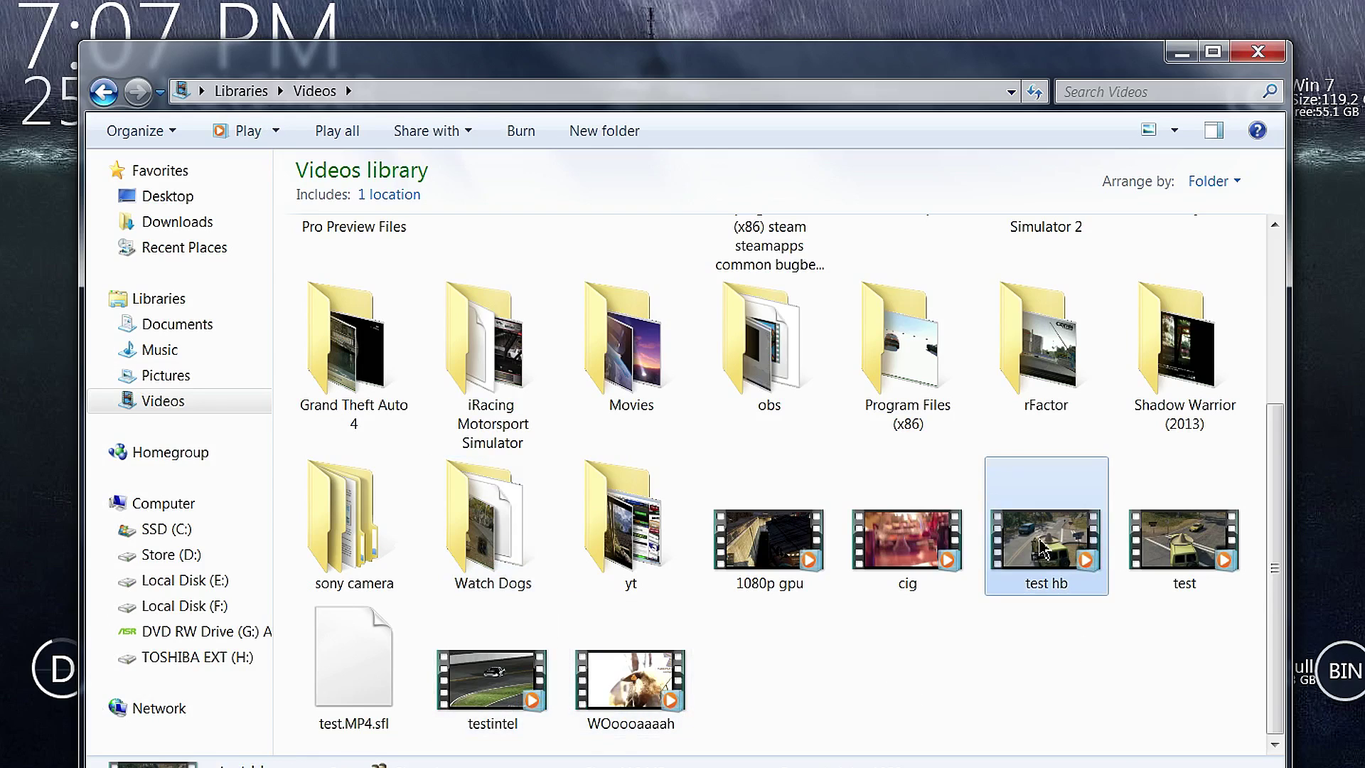
double_click(1183, 540)
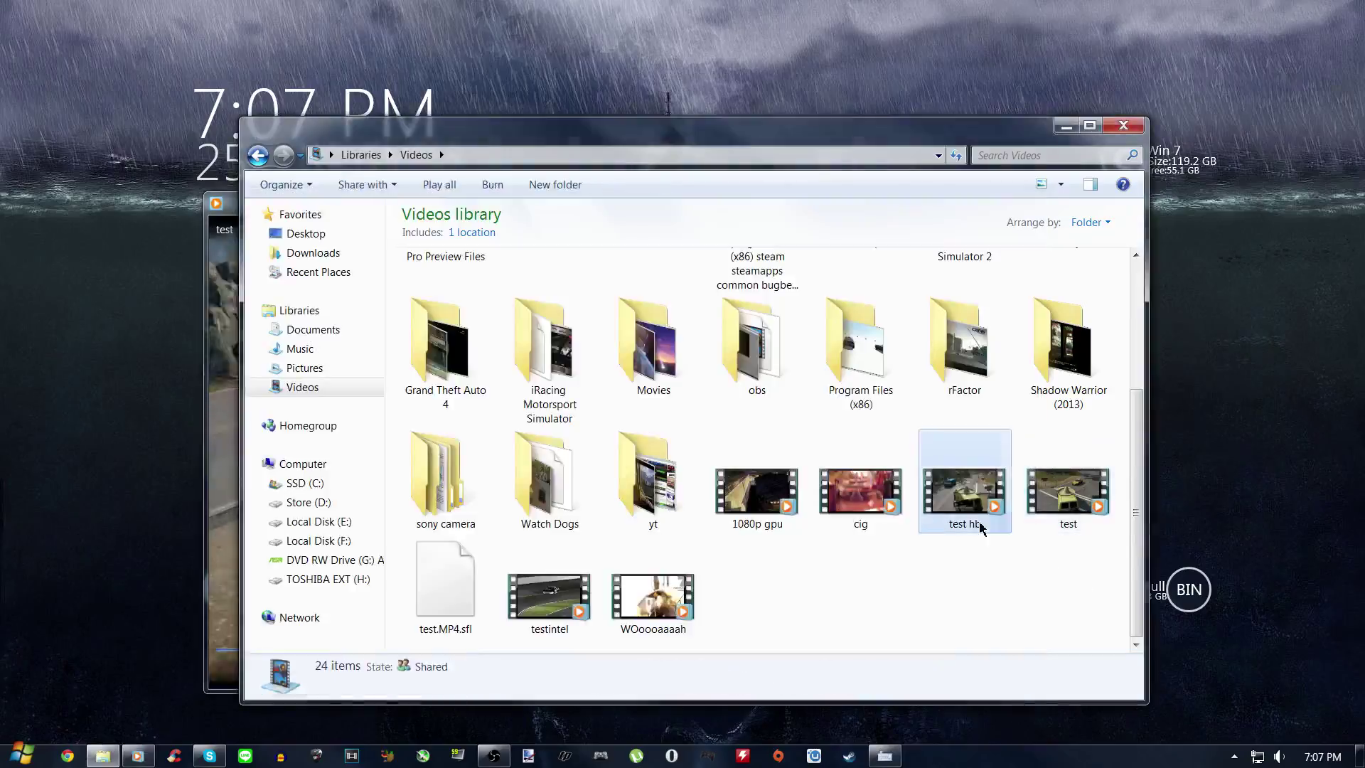
double_click(967, 498)
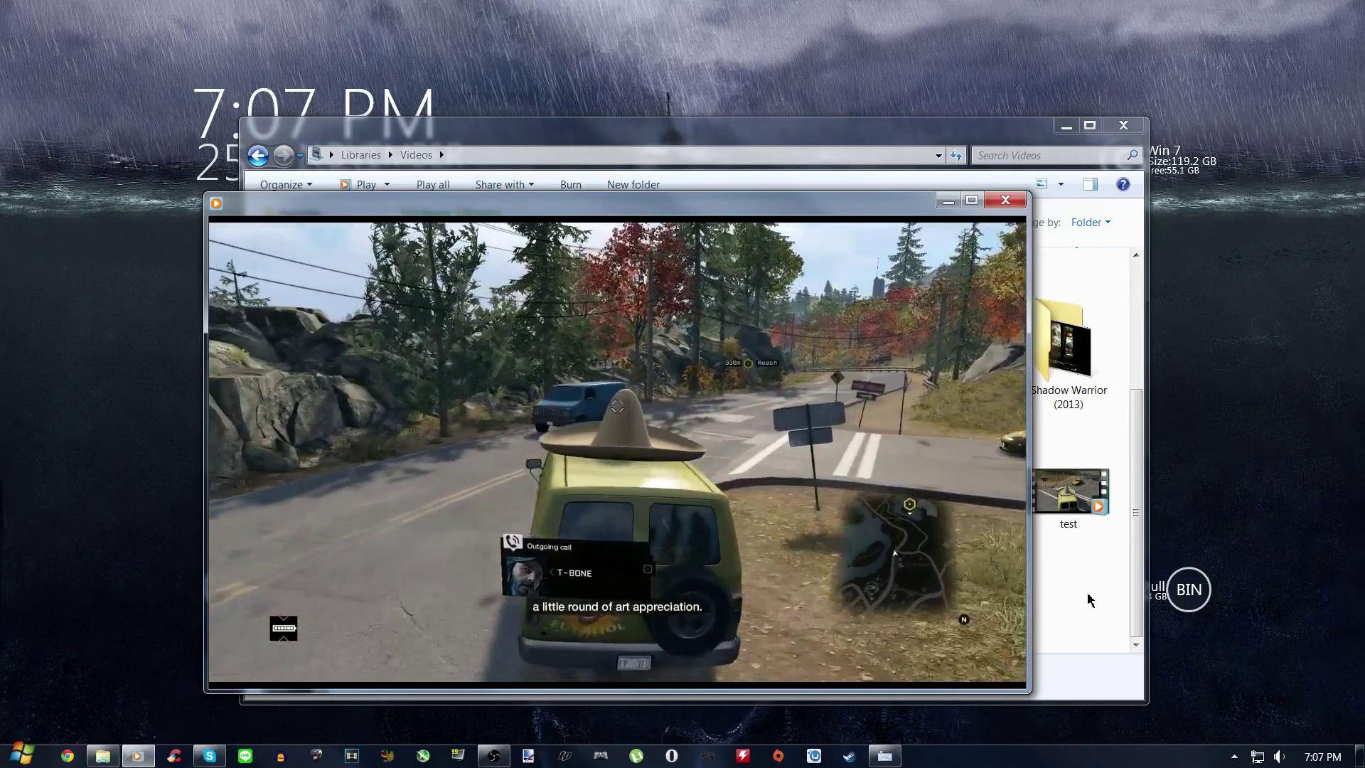
left_click(1005, 200)
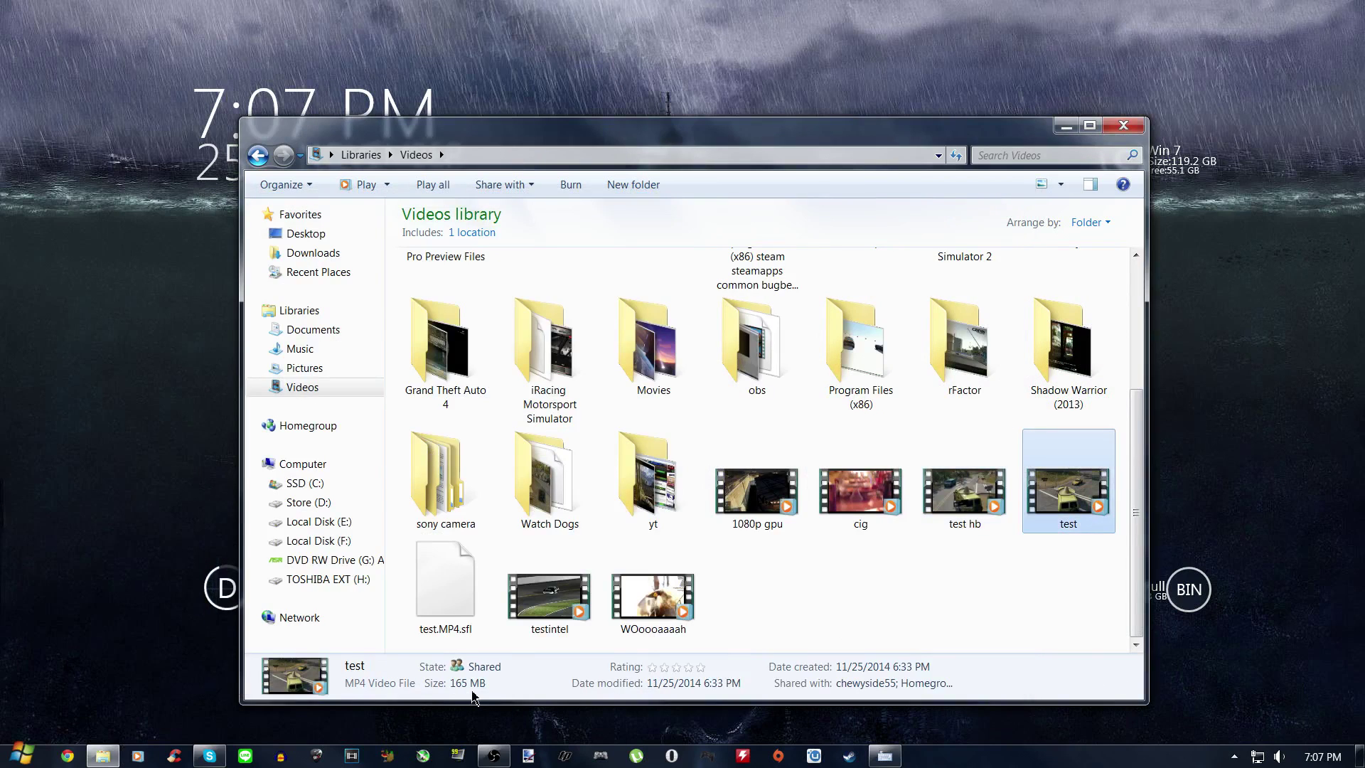
Compare test hb (118 MB) with the original test (165 MB), then close the library window.
left_click(956, 517)
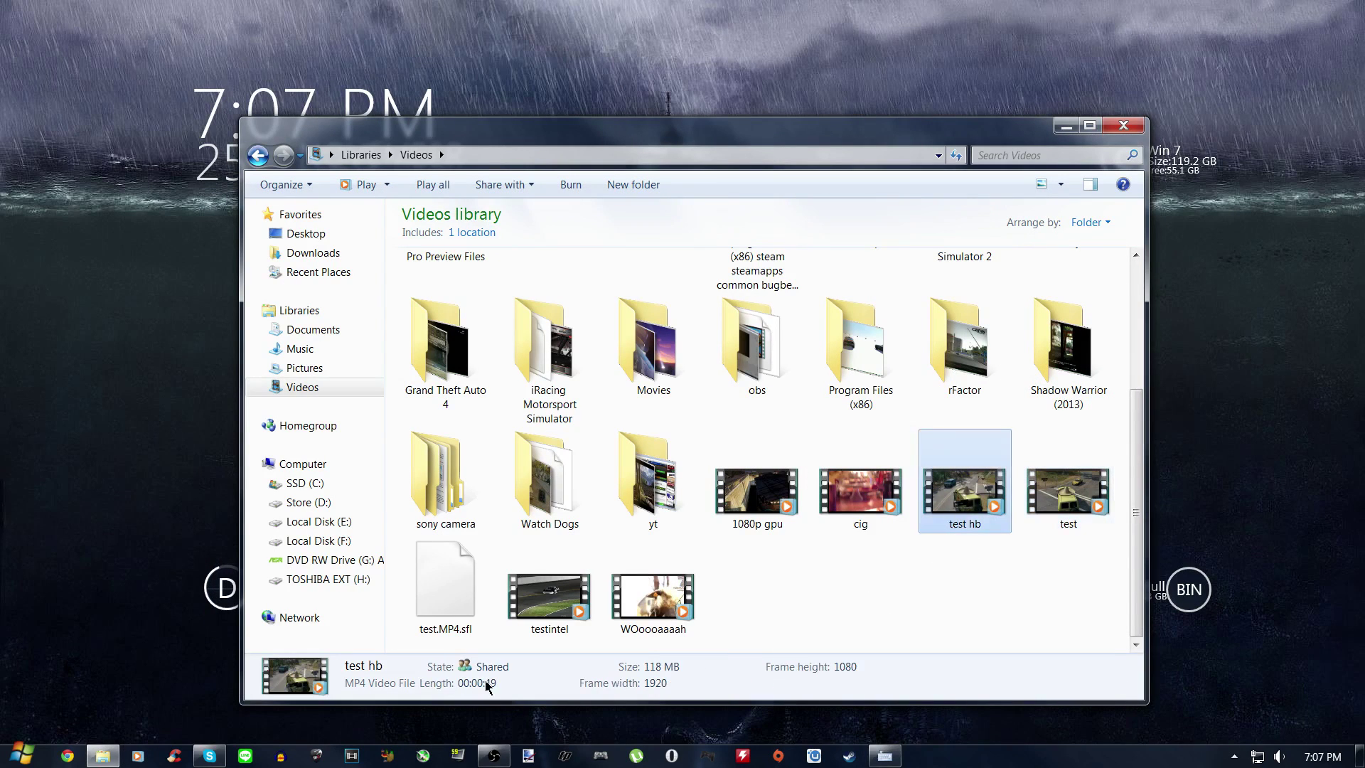
key("alt+Left")
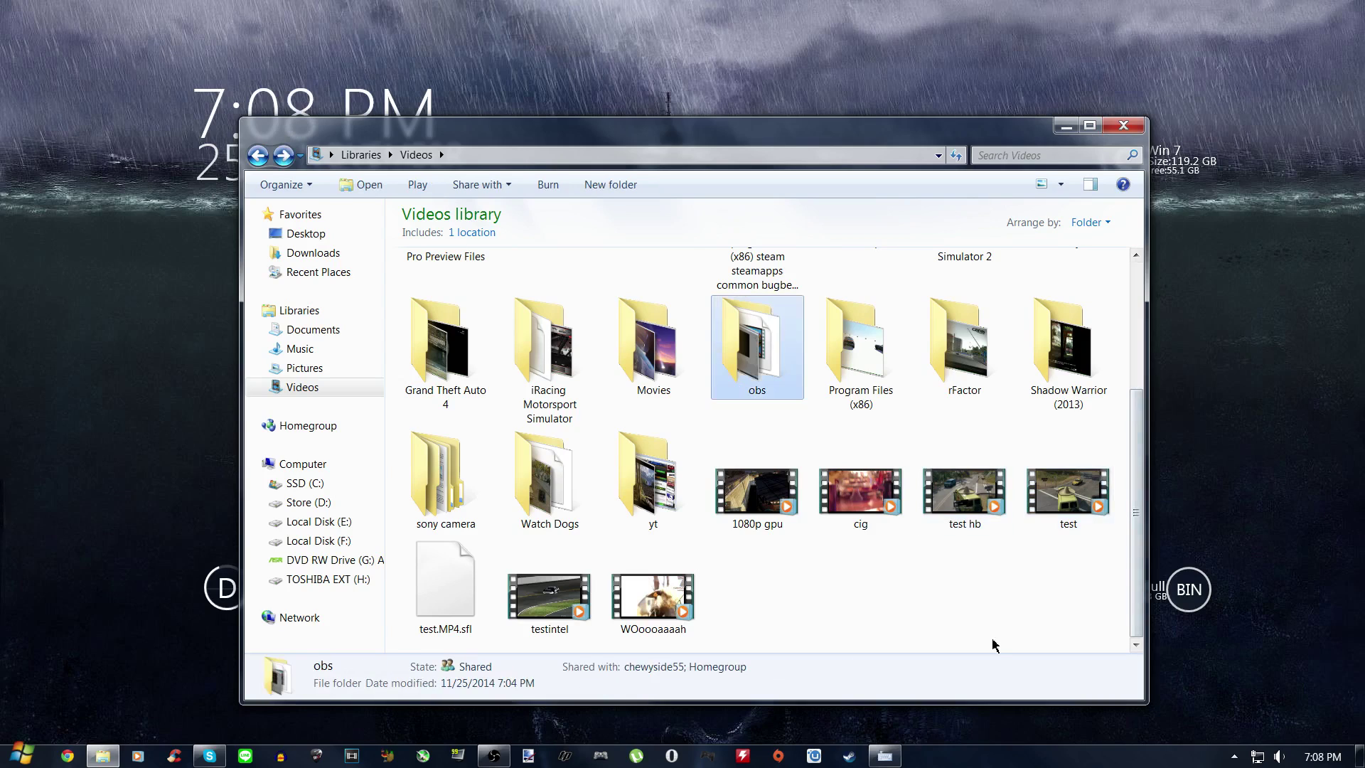
left_click(993, 642)
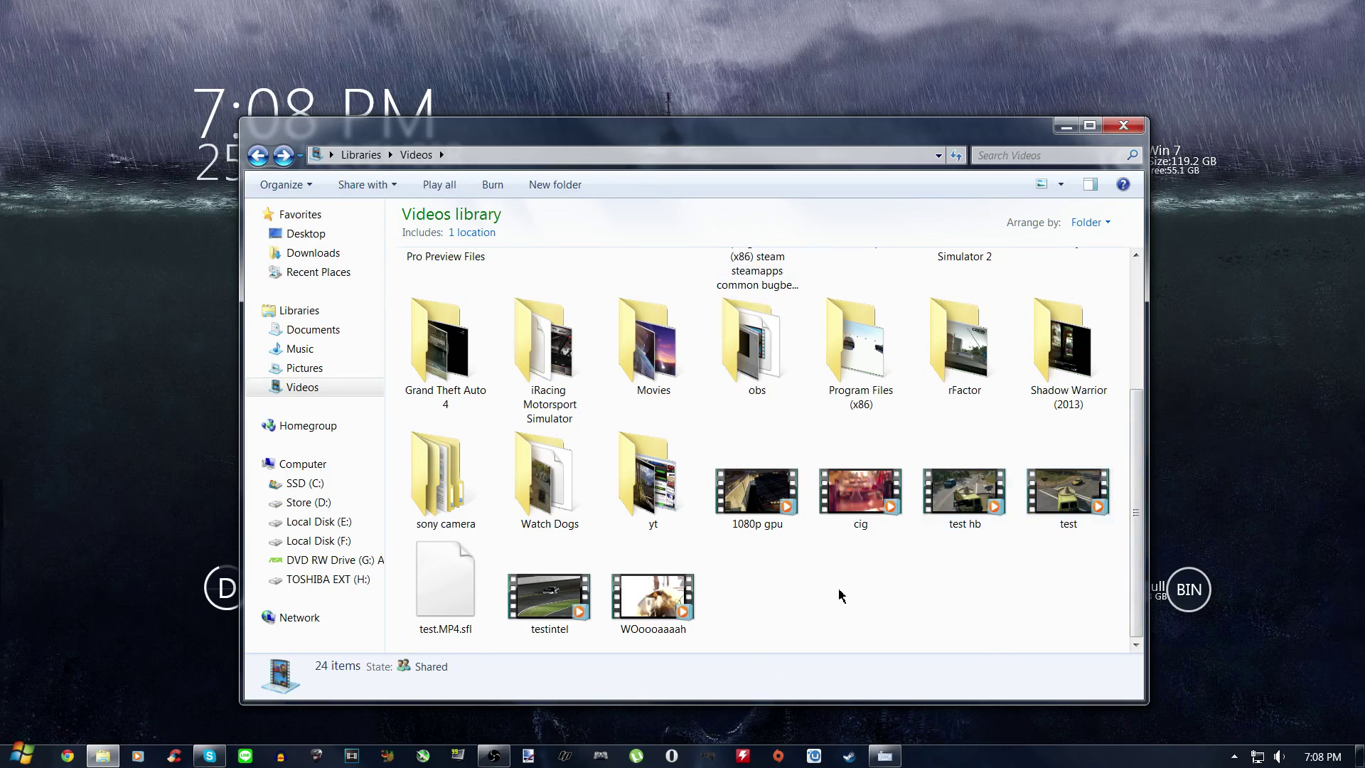
left_click(1124, 125)
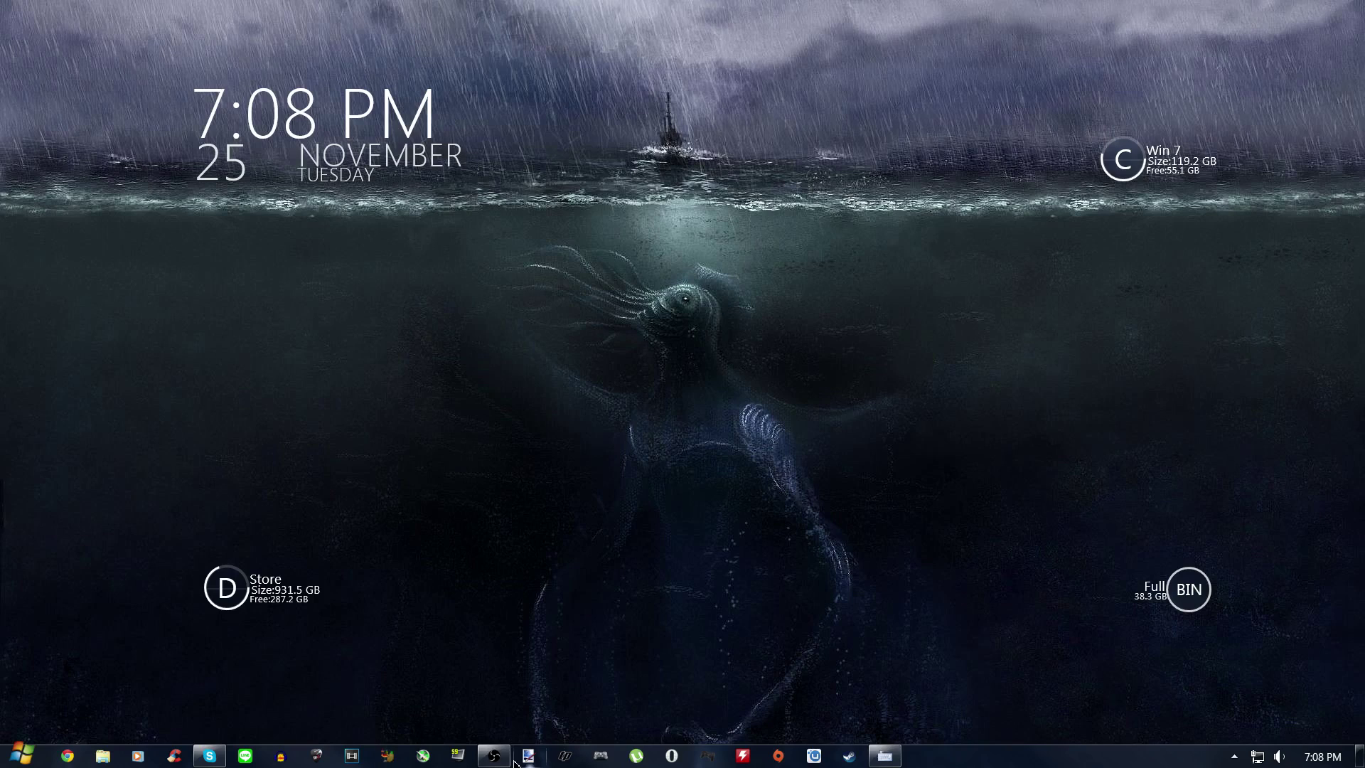
Leave the desktop showing with no Explorer windows open, test hb.mp4 finished at 118 MB.
mouse_move(502, 762)
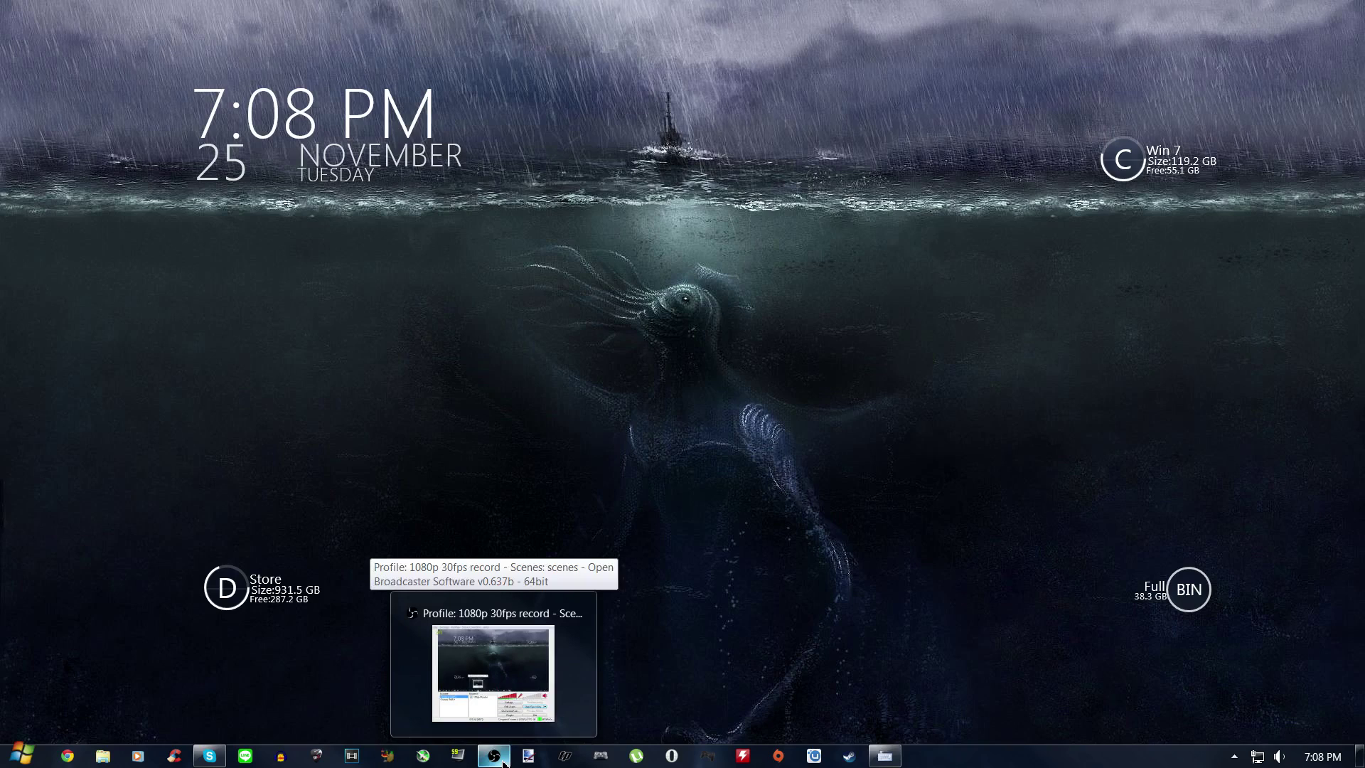